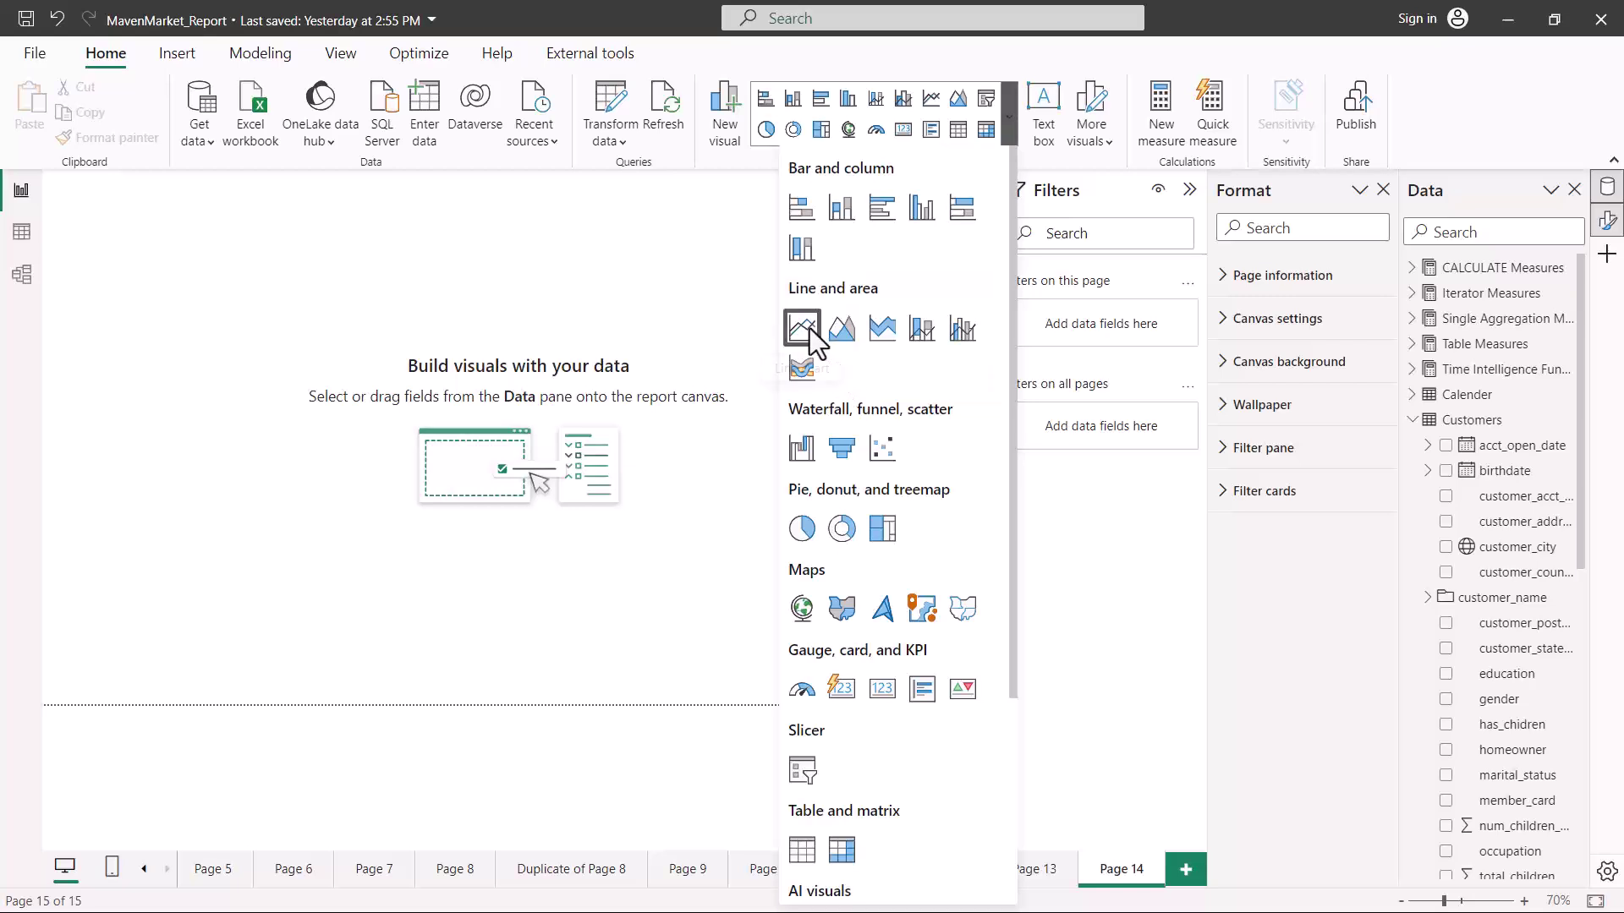
Step: Build a line chart with date on the X-axis and the Total Cost measure on the Y-axis
{"action": "left_click_drag", "start_coordinate": [250, 383], "coordinate": [384, 578]}
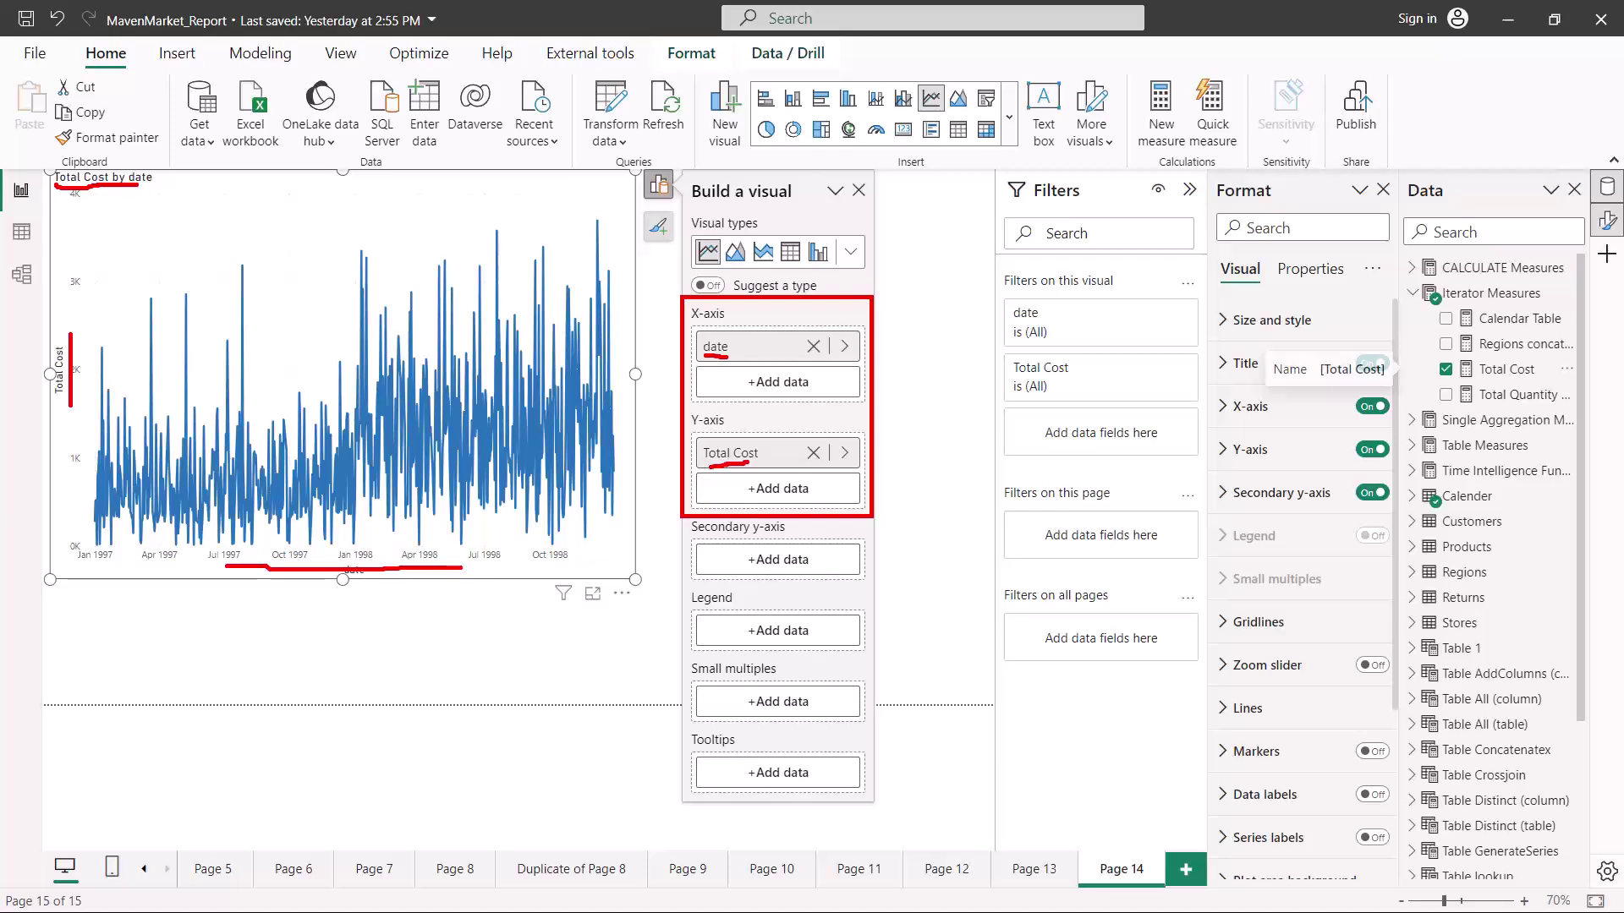
{"action": "key", "text": "Escape"}
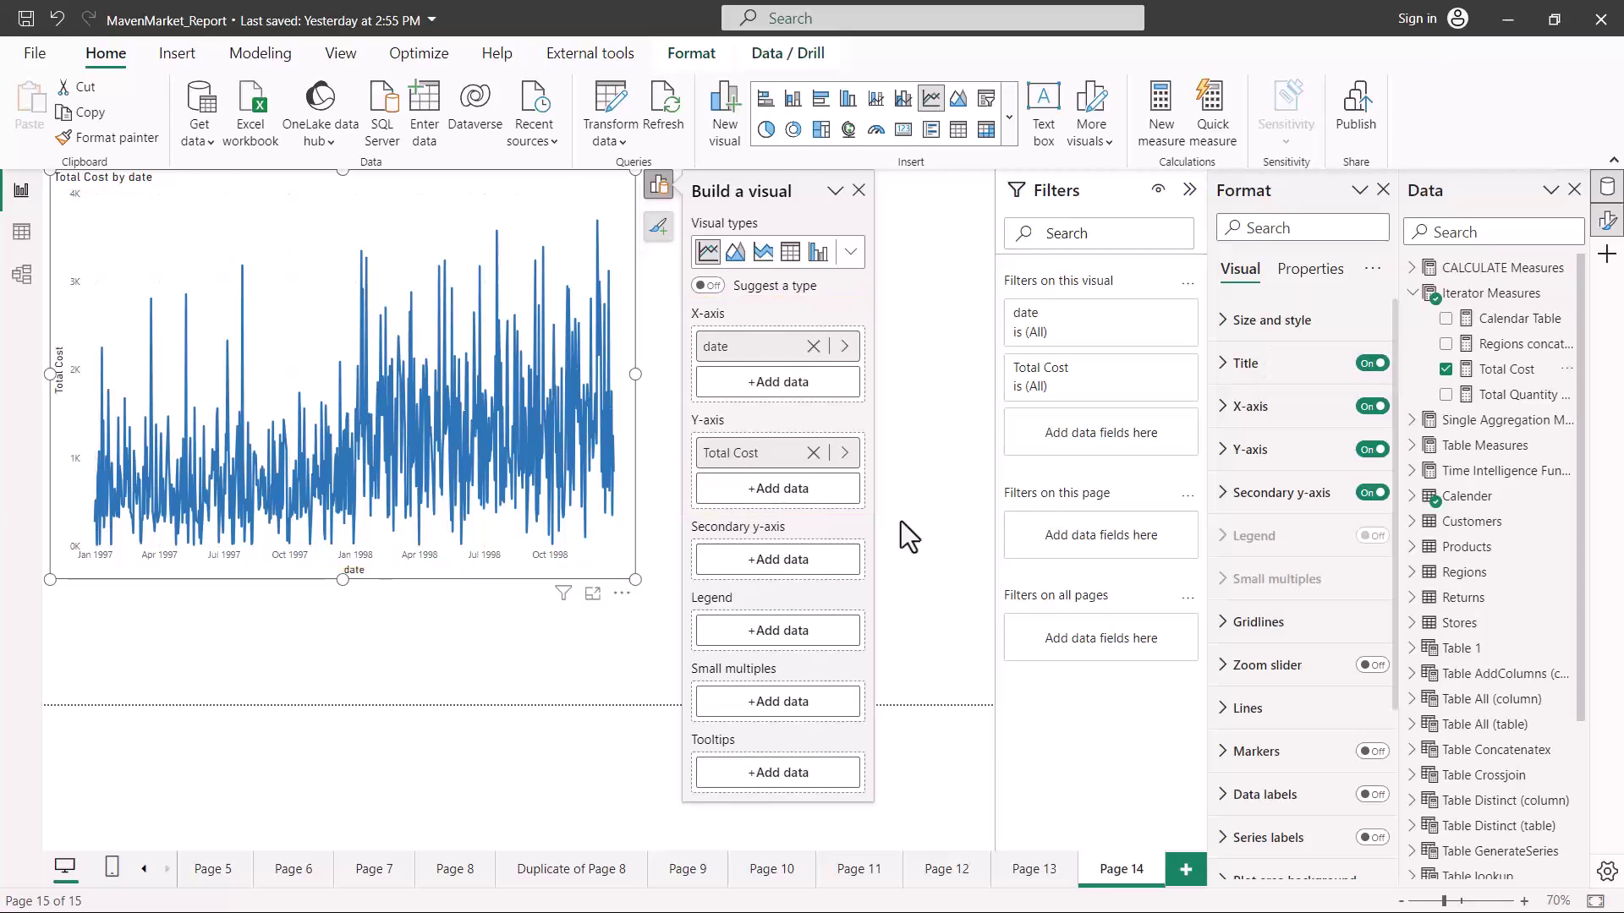
Step: Add Total Quantity from Single Aggregation Measures to the line chart's Y-axis below Total Cost
{"action": "left_click", "coordinate": [1420, 299]}
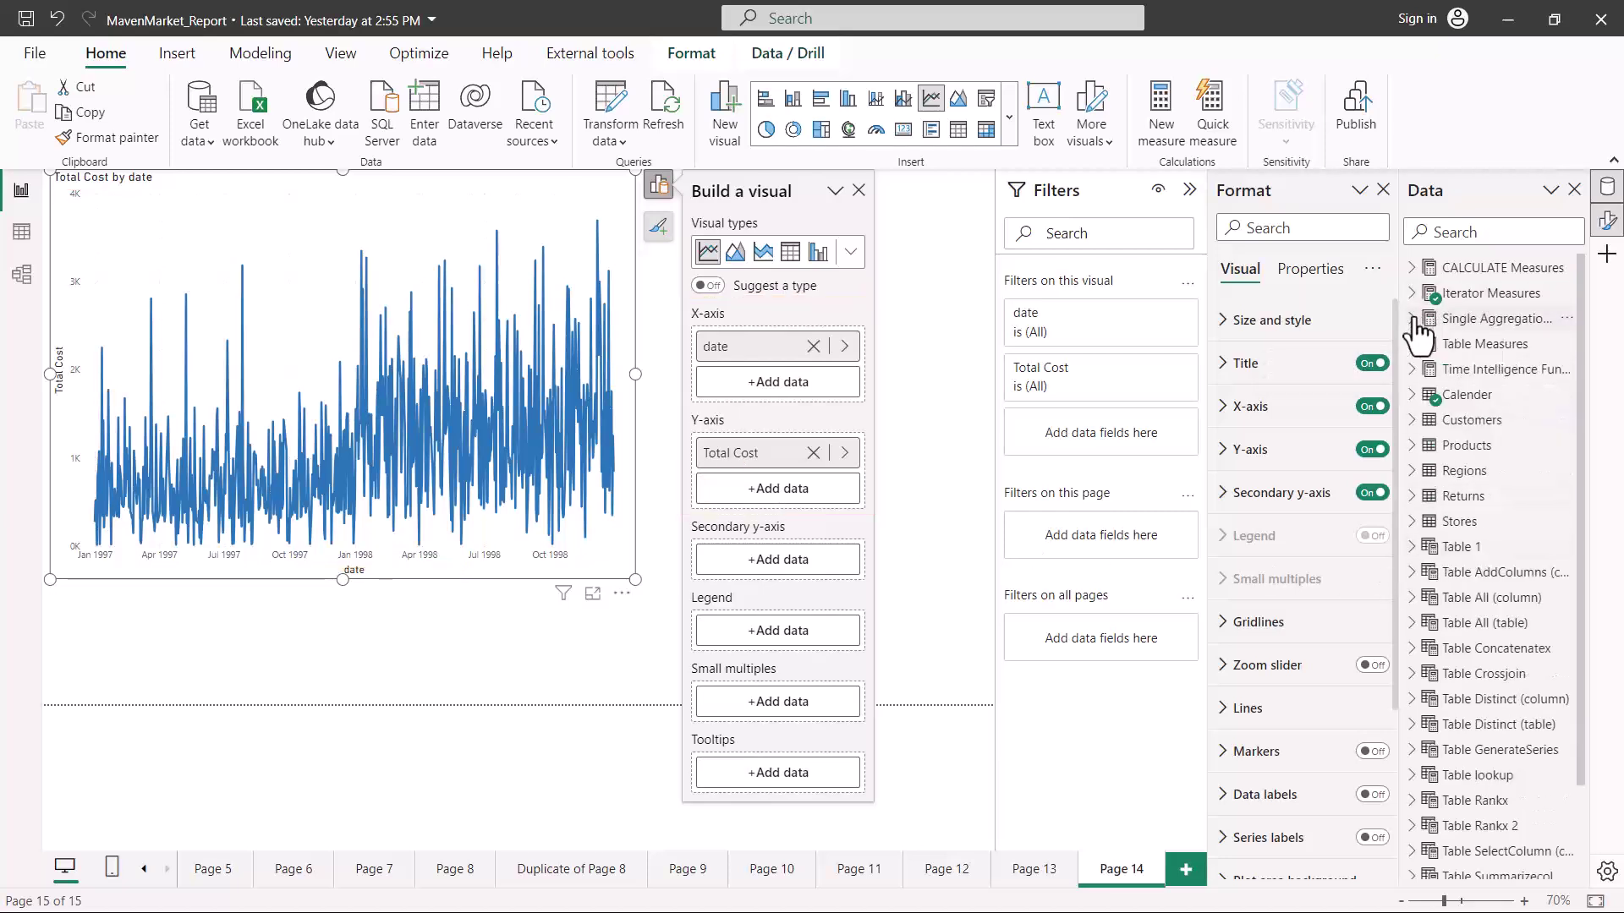
{"action": "left_click", "coordinate": [1412, 321]}
{"action": "left_click_drag", "start_coordinate": [1516, 420], "coordinate": [761, 489]}
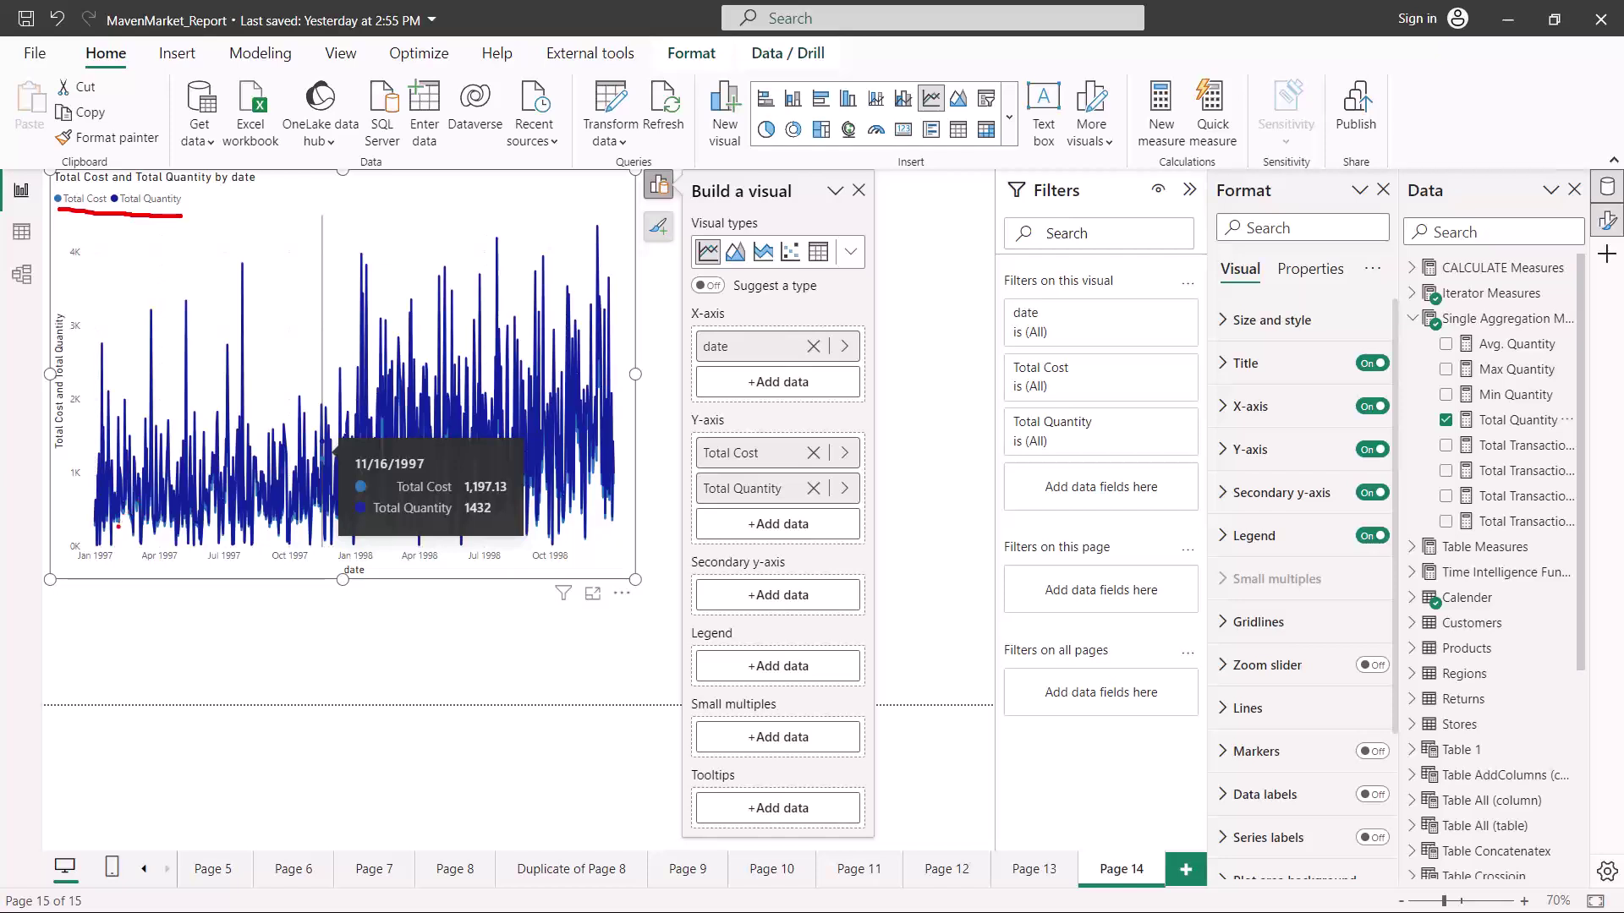
{"action": "left_click_drag", "start_coordinate": [128, 516], "coordinate": [138, 515]}
{"action": "key", "text": "Escape"}
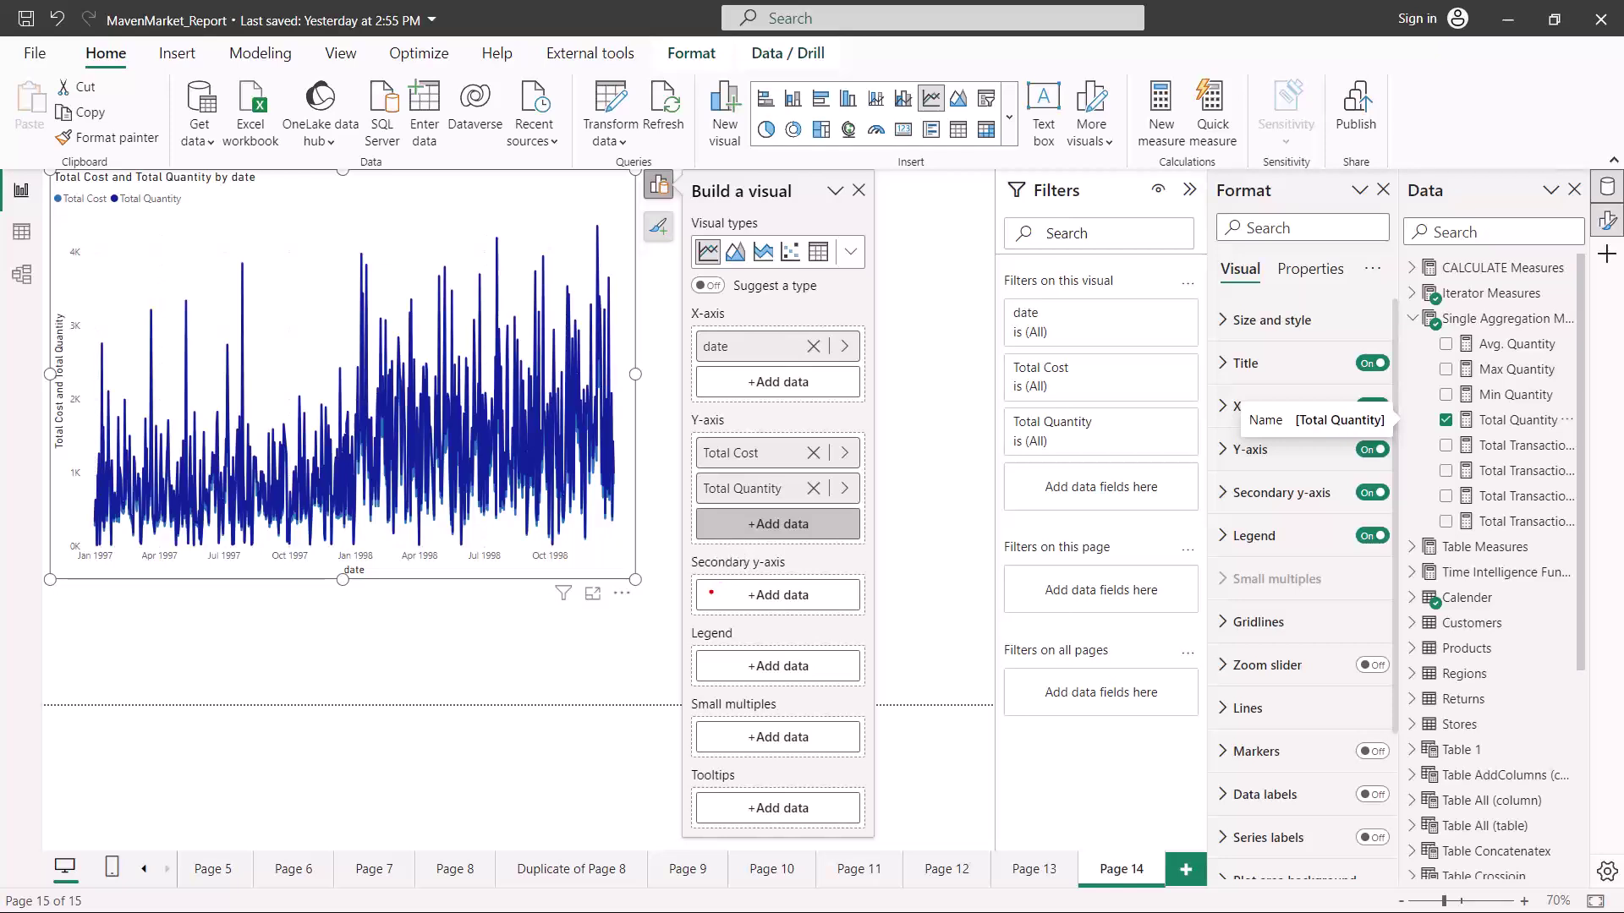
{"action": "left_click_drag", "start_coordinate": [699, 626], "coordinate": [840, 619]}
{"action": "key", "text": "Escape"}
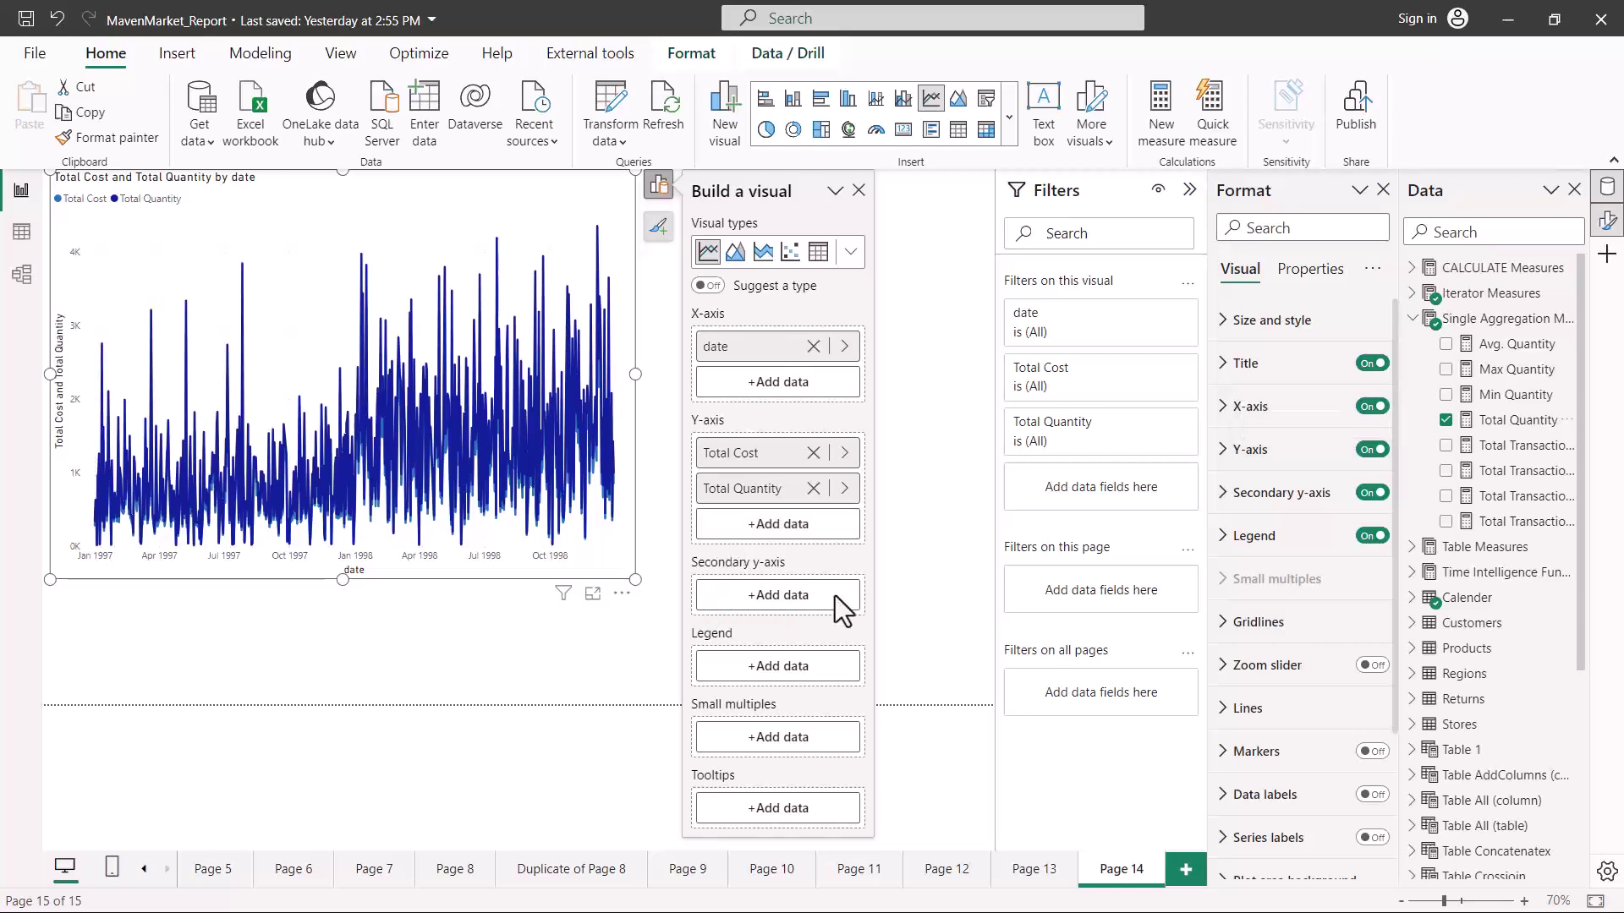
Step: Move Total Quantity from the Y-axis to the Secondary y-axis and slightly widen the line chart
{"action": "left_click", "coordinate": [812, 488]}
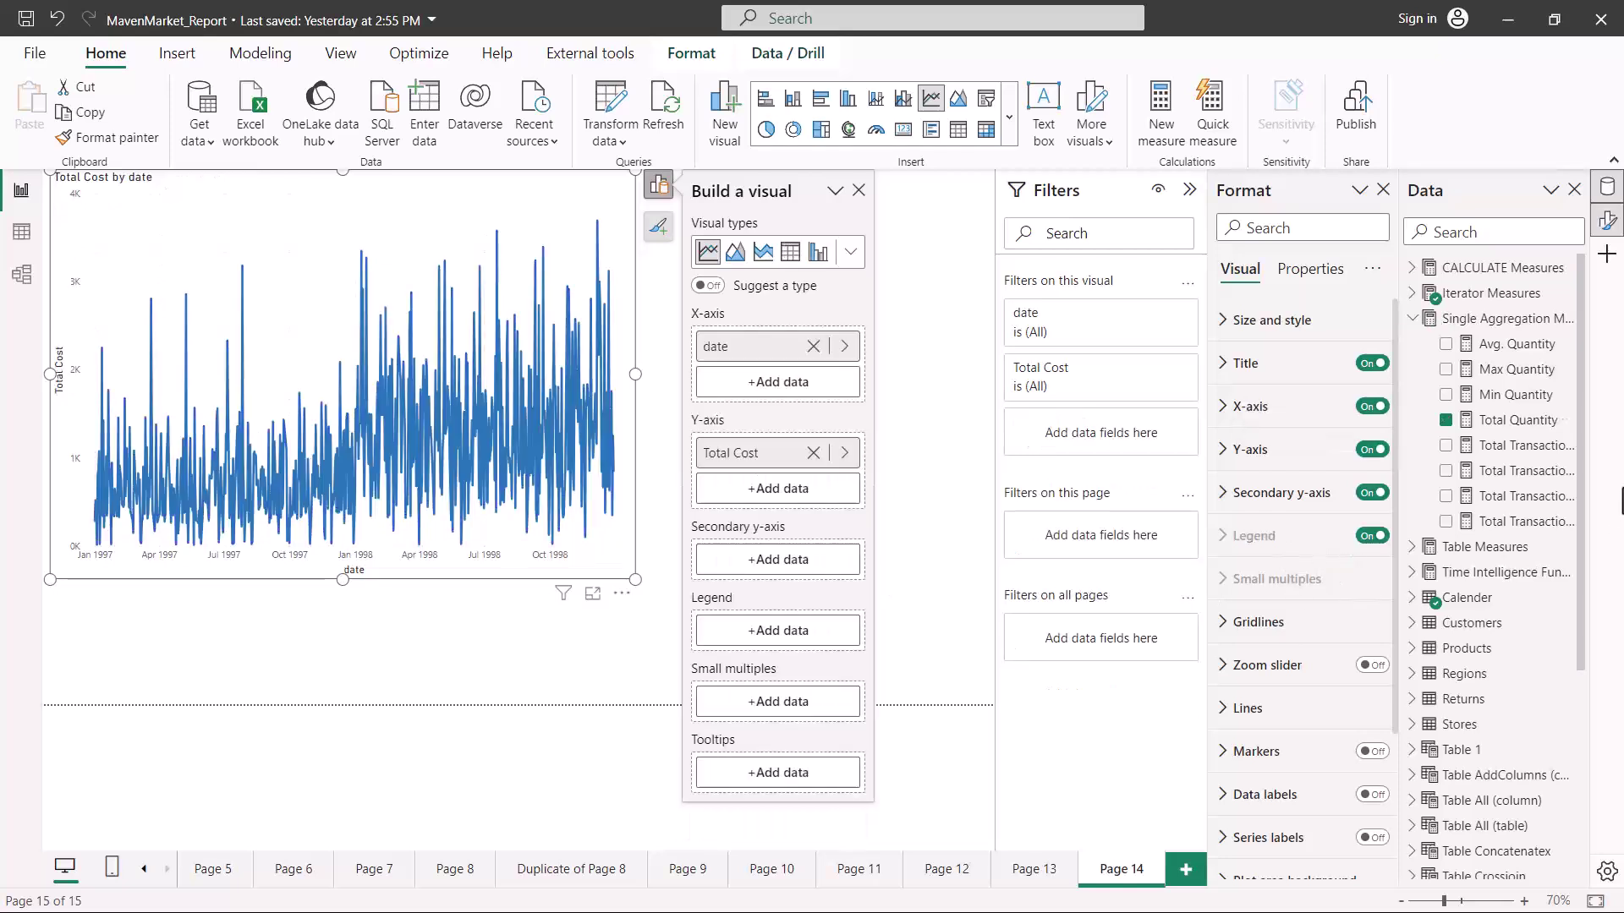
{"action": "left_click_drag", "start_coordinate": [1529, 430], "coordinate": [806, 556]}
{"action": "left_click_drag", "start_coordinate": [864, 647], "coordinate": [861, 642]}
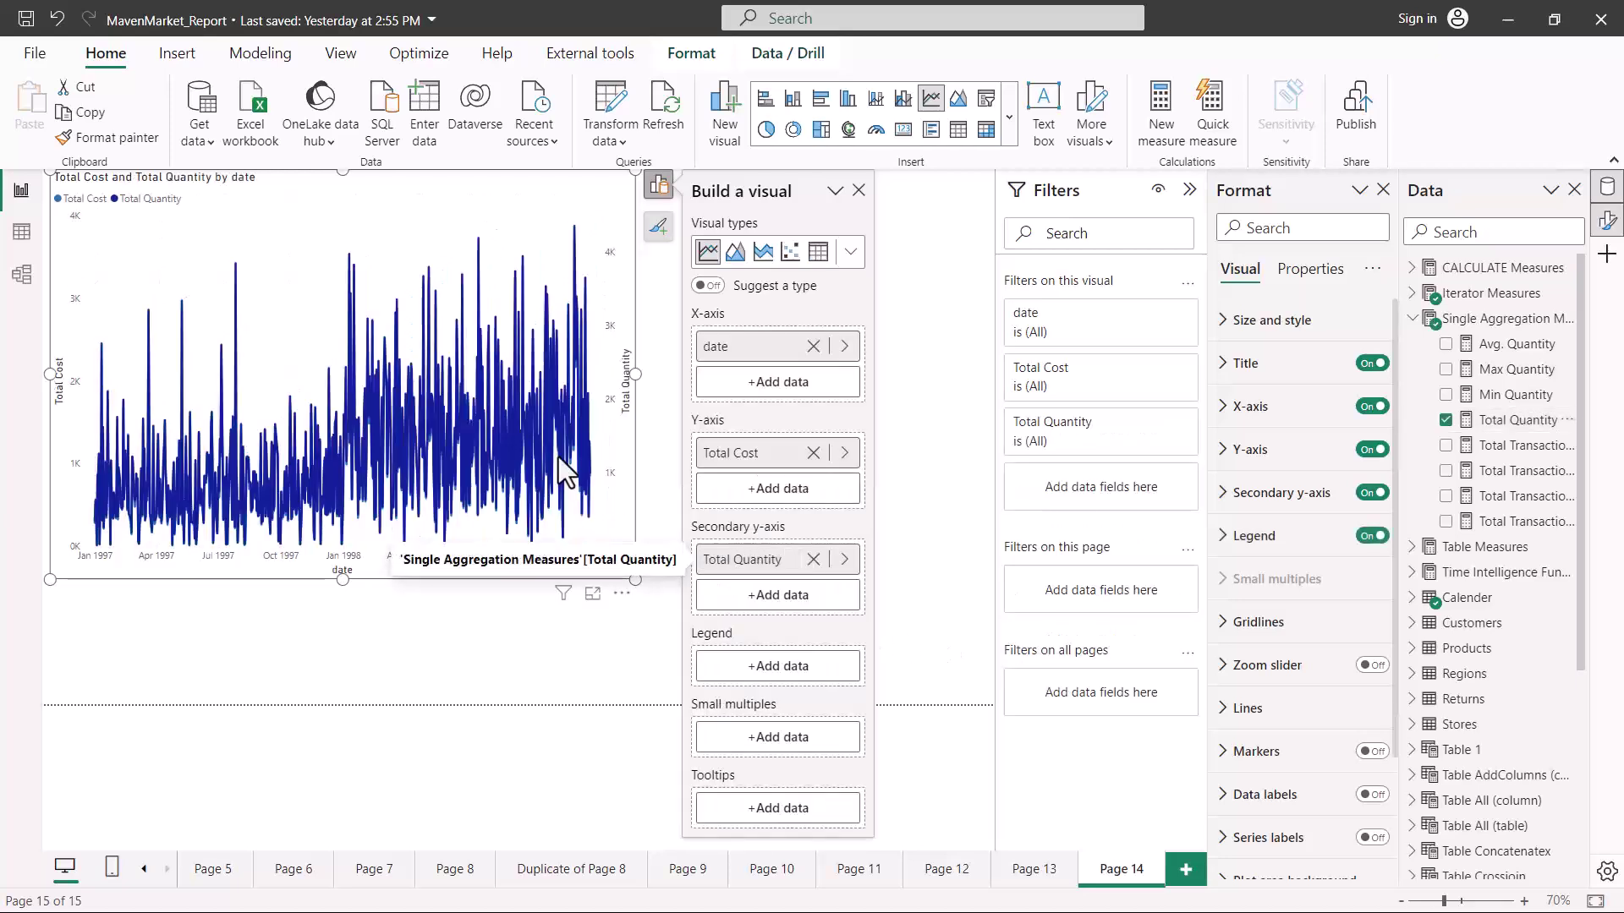
{"action": "left_click_drag", "start_coordinate": [635, 374], "coordinate": [648, 375]}
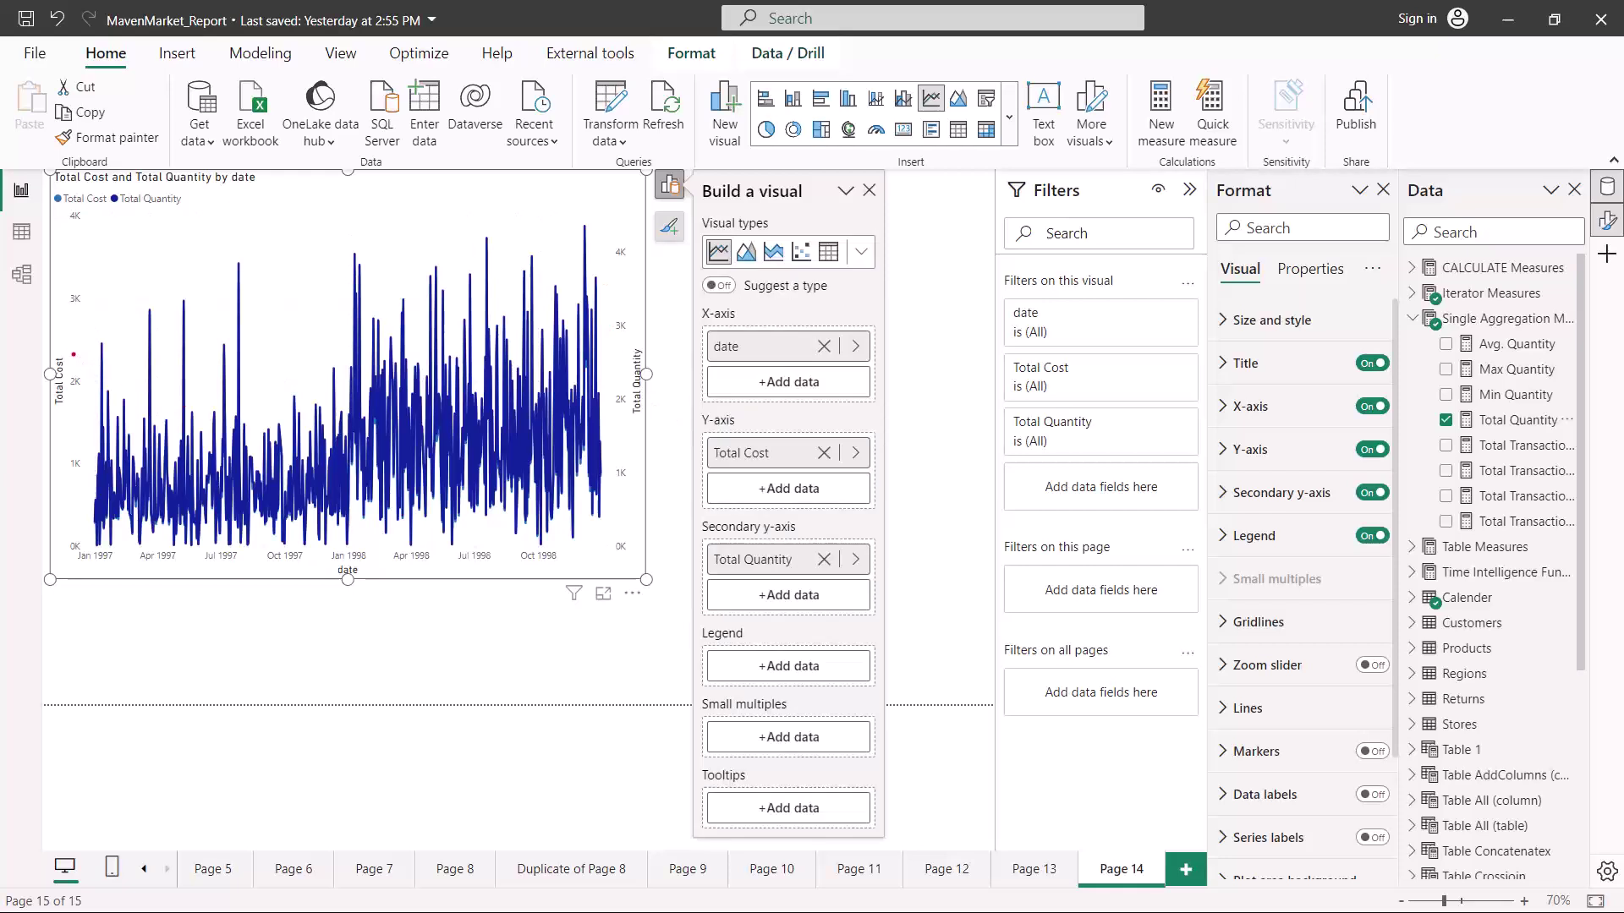
{"action": "mouse_move", "coordinate": [73, 351]}
{"action": "left_mouse_down"}
{"action": "mouse_move", "coordinate": [74, 421]}
{"action": "mouse_move", "coordinate": [39, 423]}
{"action": "left_mouse_up"}
{"action": "mouse_move", "coordinate": [588, 323]}
{"action": "left_mouse_down"}
{"action": "mouse_move", "coordinate": [662, 381]}
{"action": "mouse_move", "coordinate": [661, 428]}
{"action": "mouse_move", "coordinate": [588, 429]}
{"action": "left_mouse_up"}
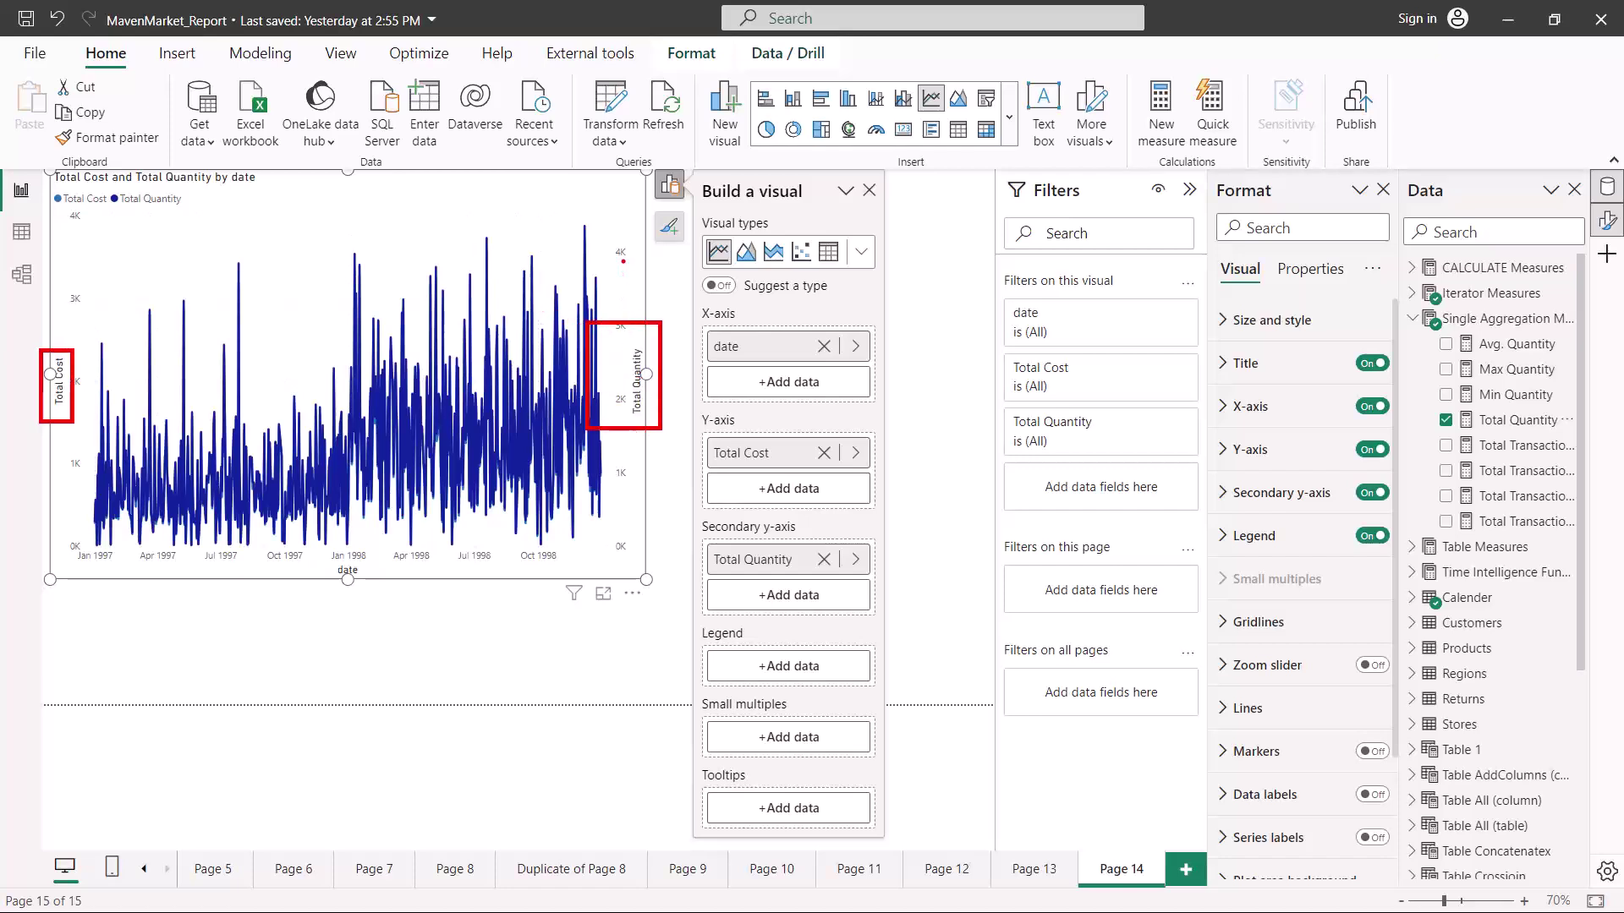
{"action": "left_click_drag", "start_coordinate": [54, 210], "coordinate": [170, 211]}
{"action": "key", "text": "Escape"}
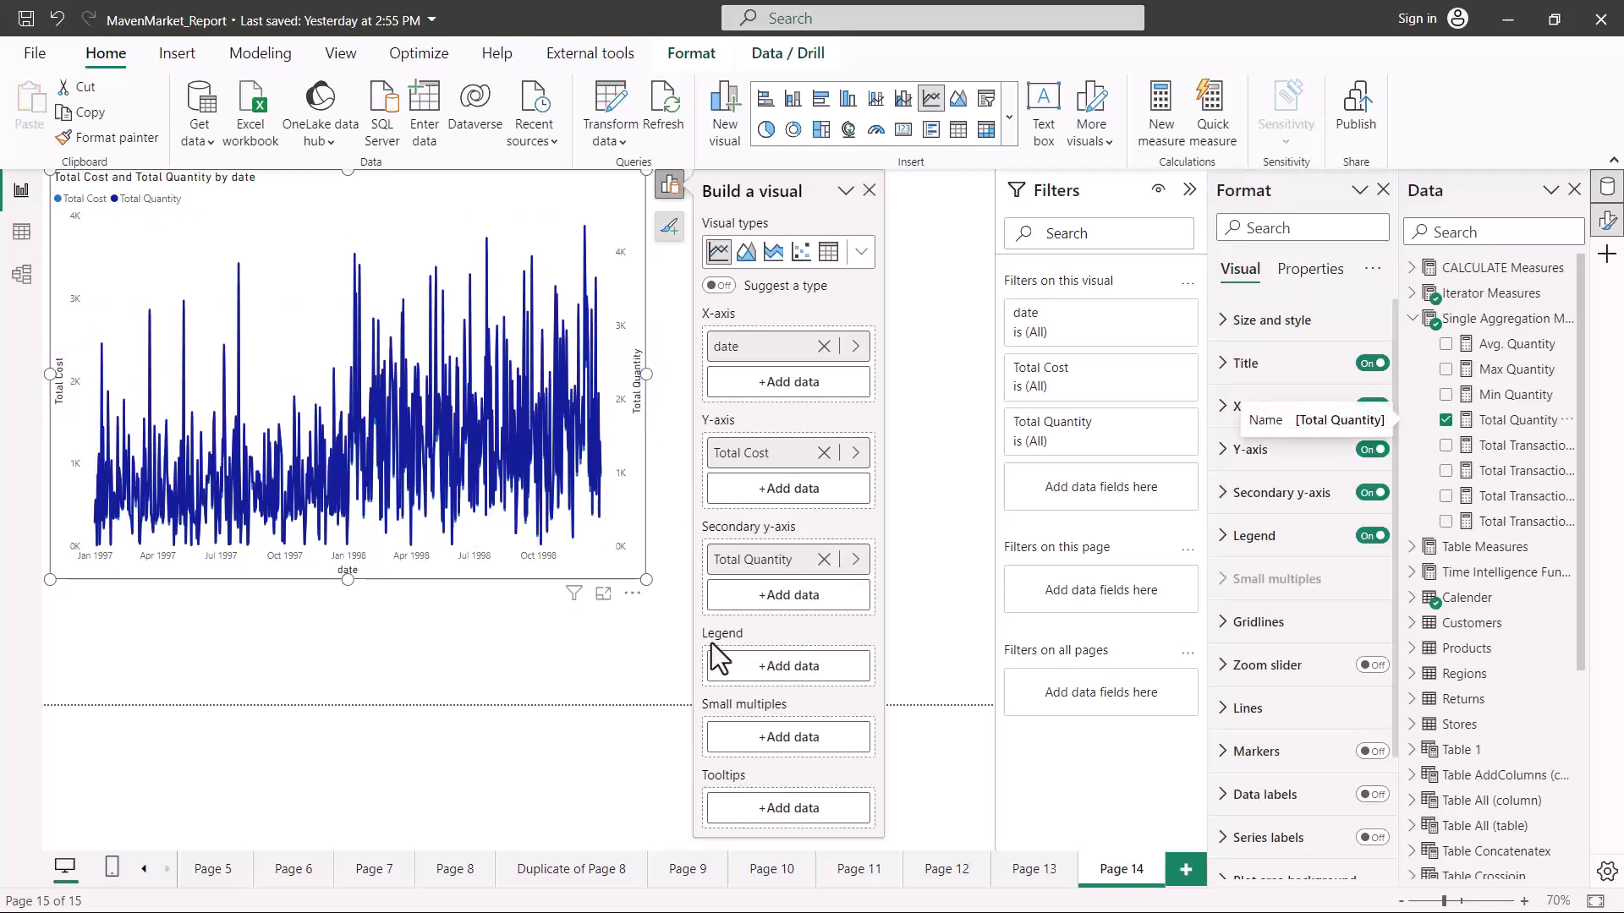
{"action": "left_click_drag", "start_coordinate": [704, 648], "coordinate": [766, 645]}
{"action": "left_click_drag", "start_coordinate": [707, 718], "coordinate": [809, 717]}
{"action": "left_click_drag", "start_coordinate": [706, 792], "coordinate": [813, 791]}
{"action": "key", "text": "Escape"}
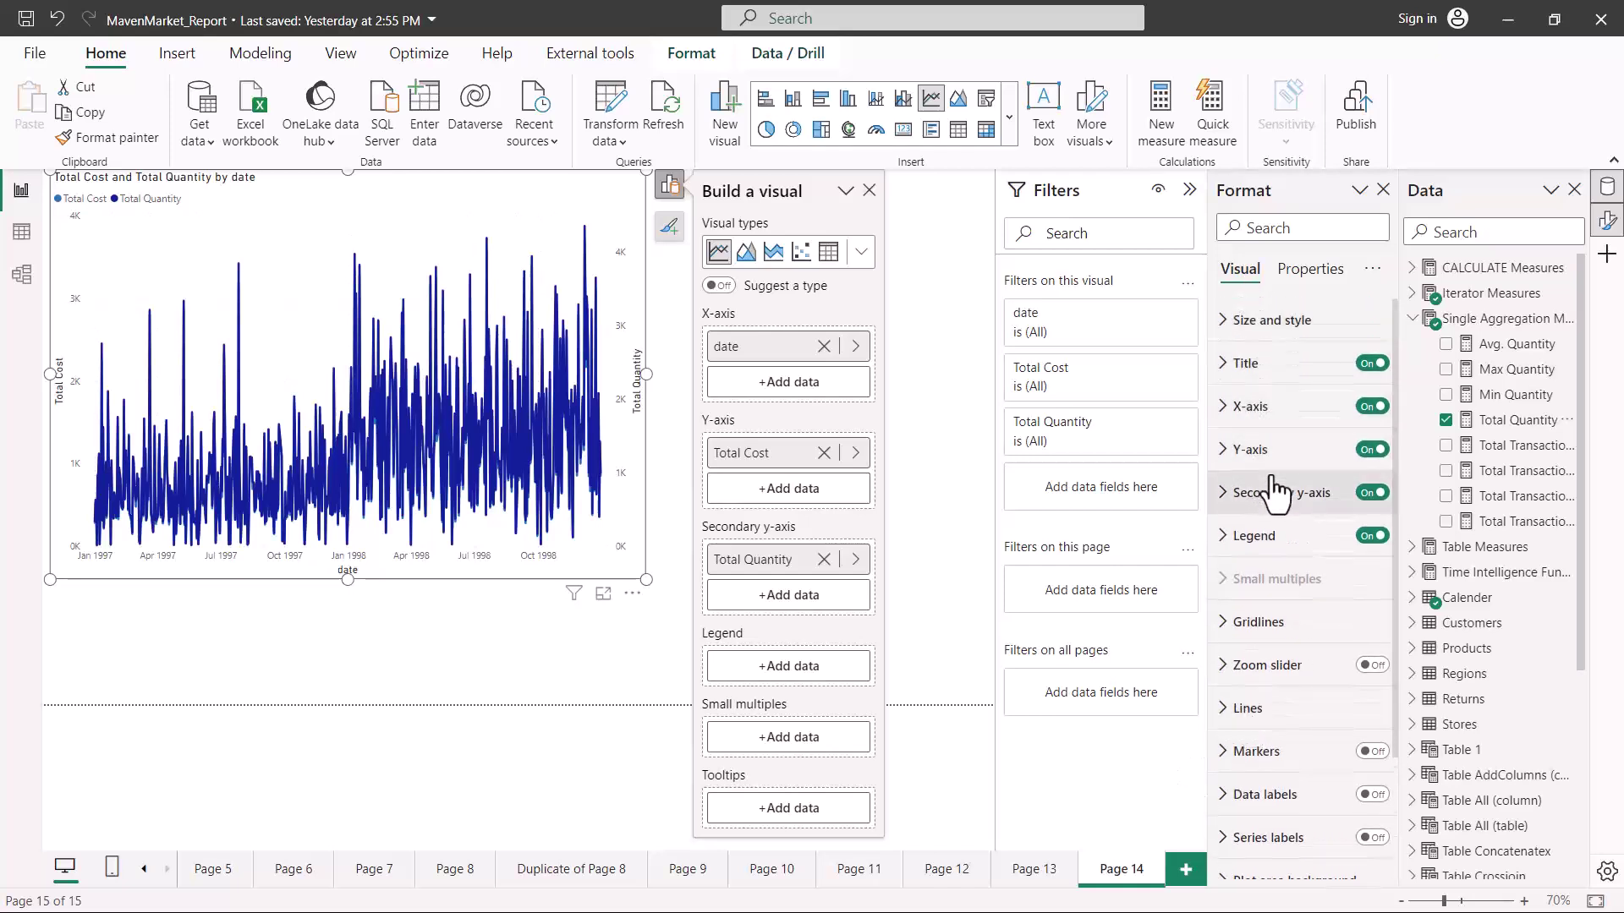
Step: Review the series and shape settings for the line chart's lines, including line style, join type and stroke width
{"action": "scroll", "coordinate": [1277, 490], "scroll_direction": "down", "scroll_amount": 3}
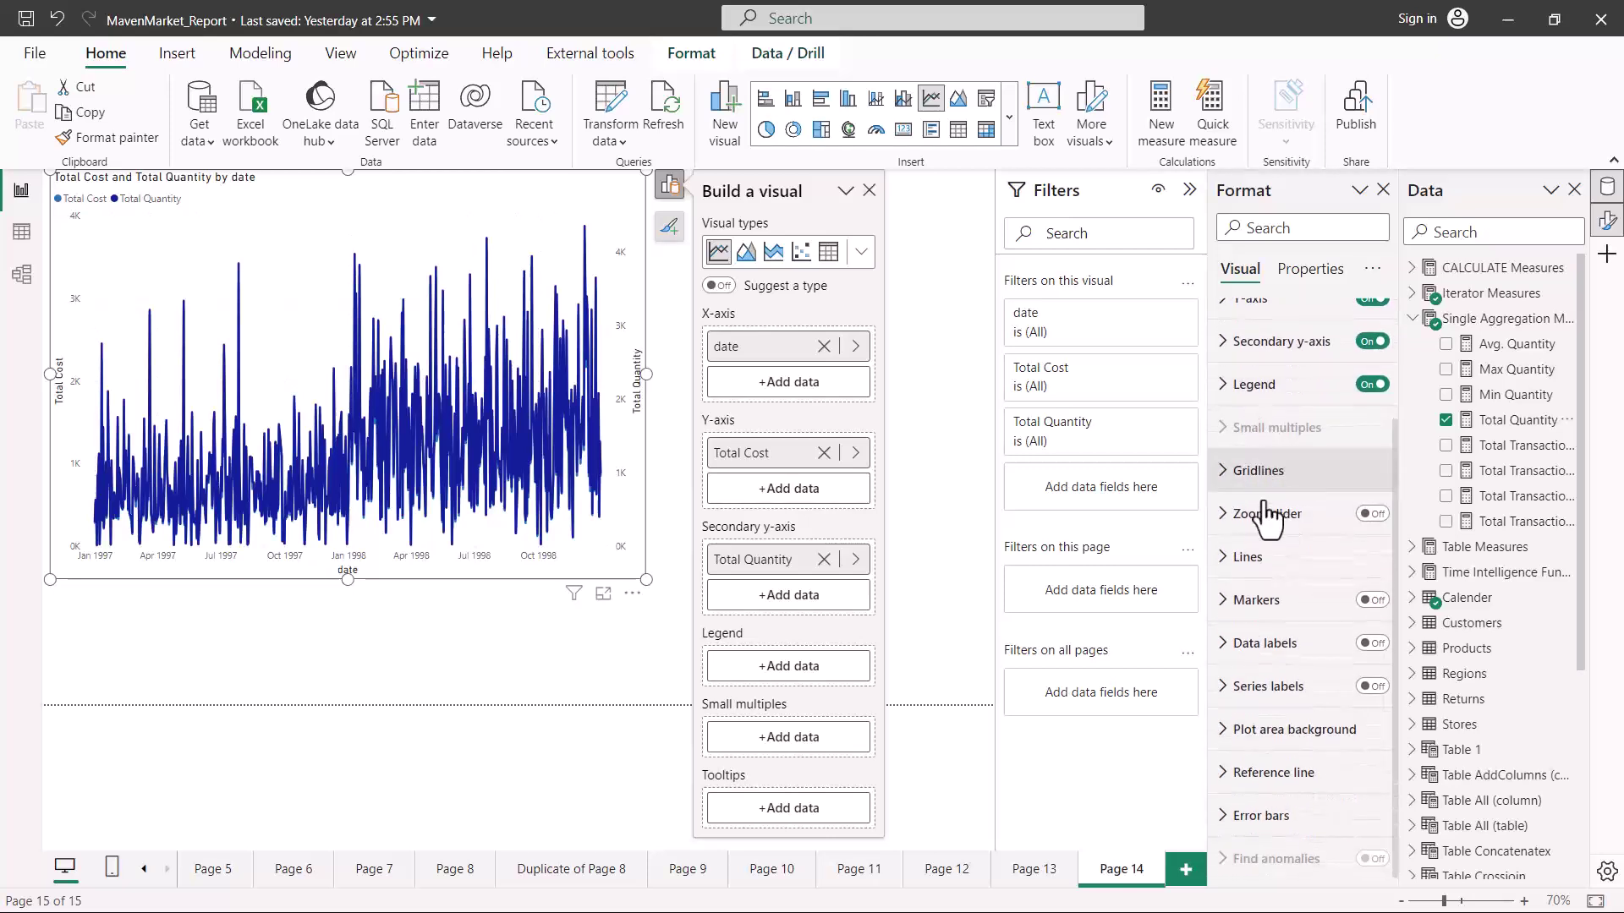
{"action": "left_click", "coordinate": [1265, 568]}
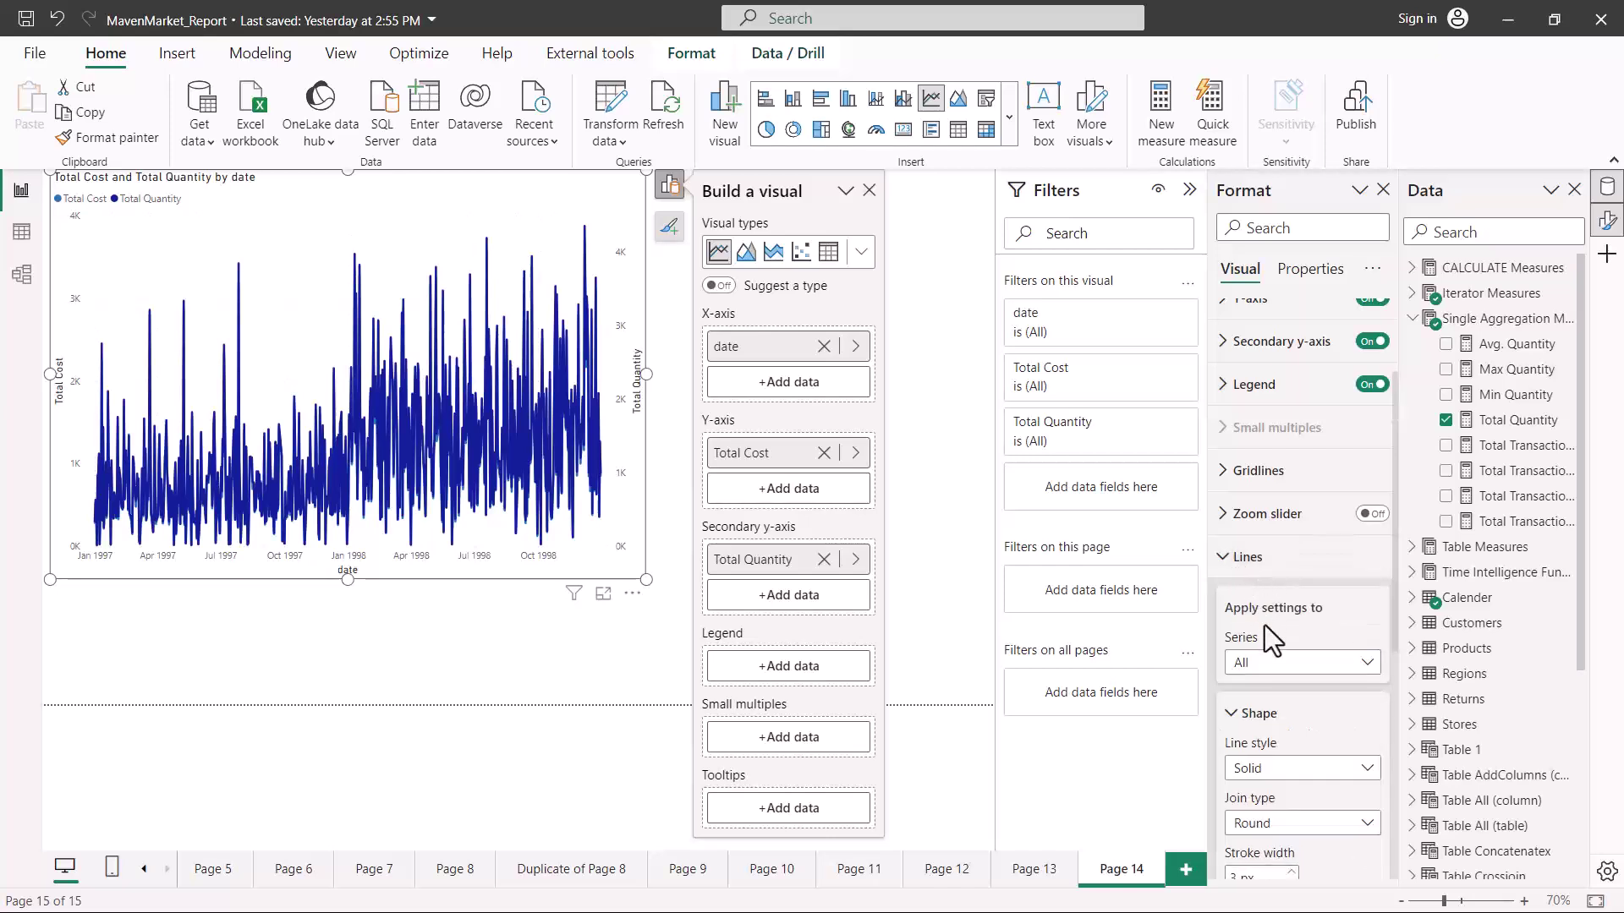
{"action": "scroll", "coordinate": [1282, 647], "scroll_direction": "down", "scroll_amount": 3}
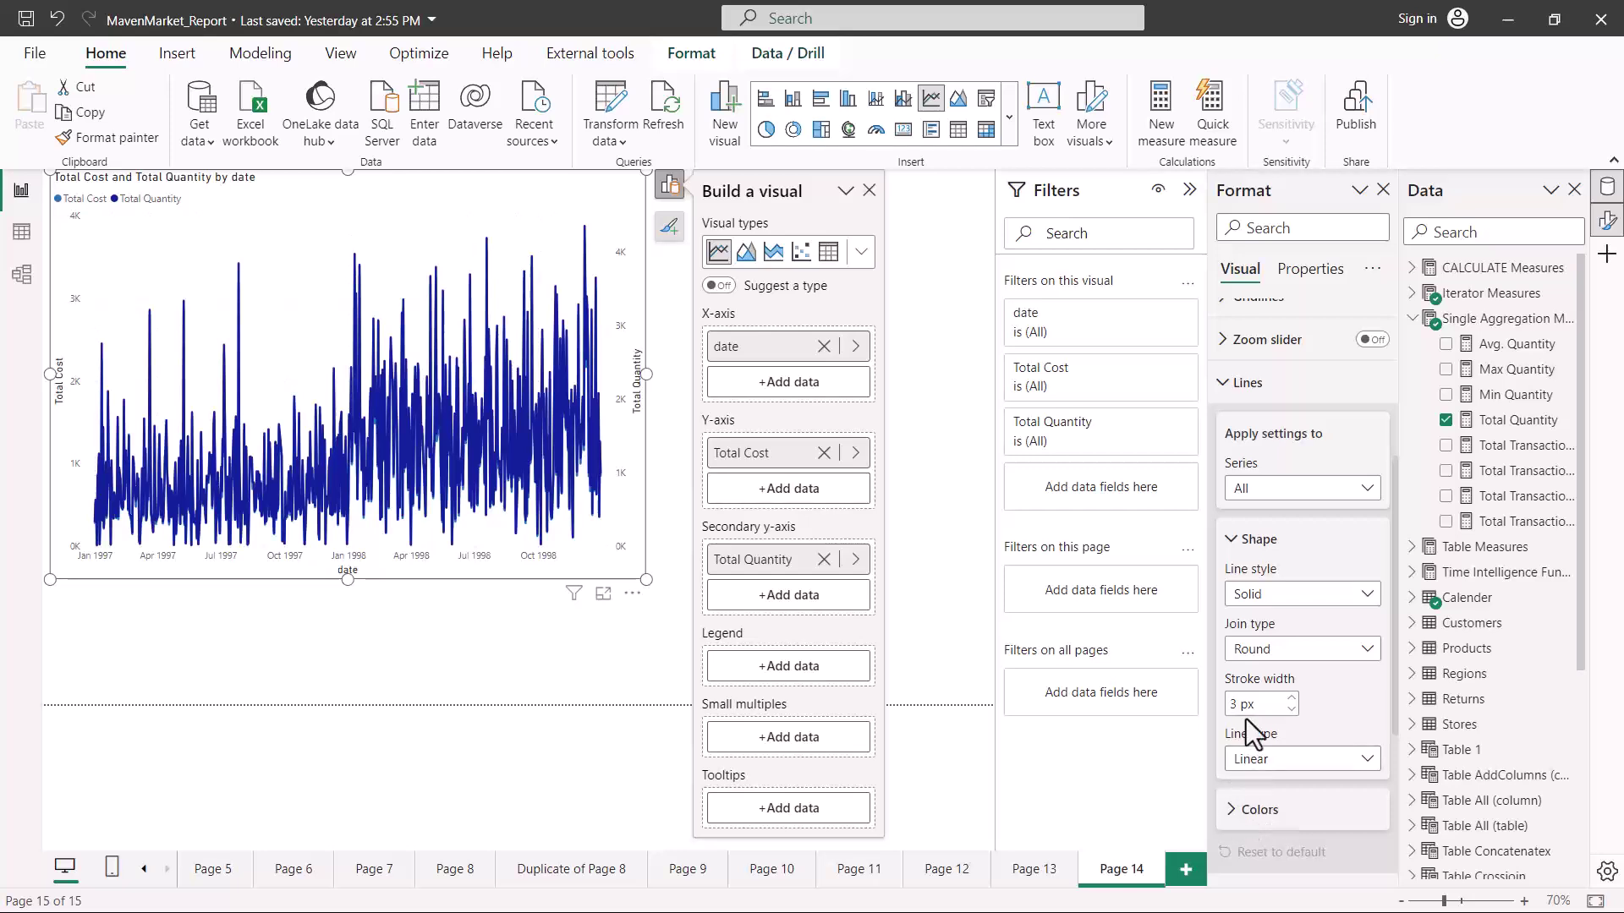
{"action": "left_click", "coordinate": [1221, 390]}
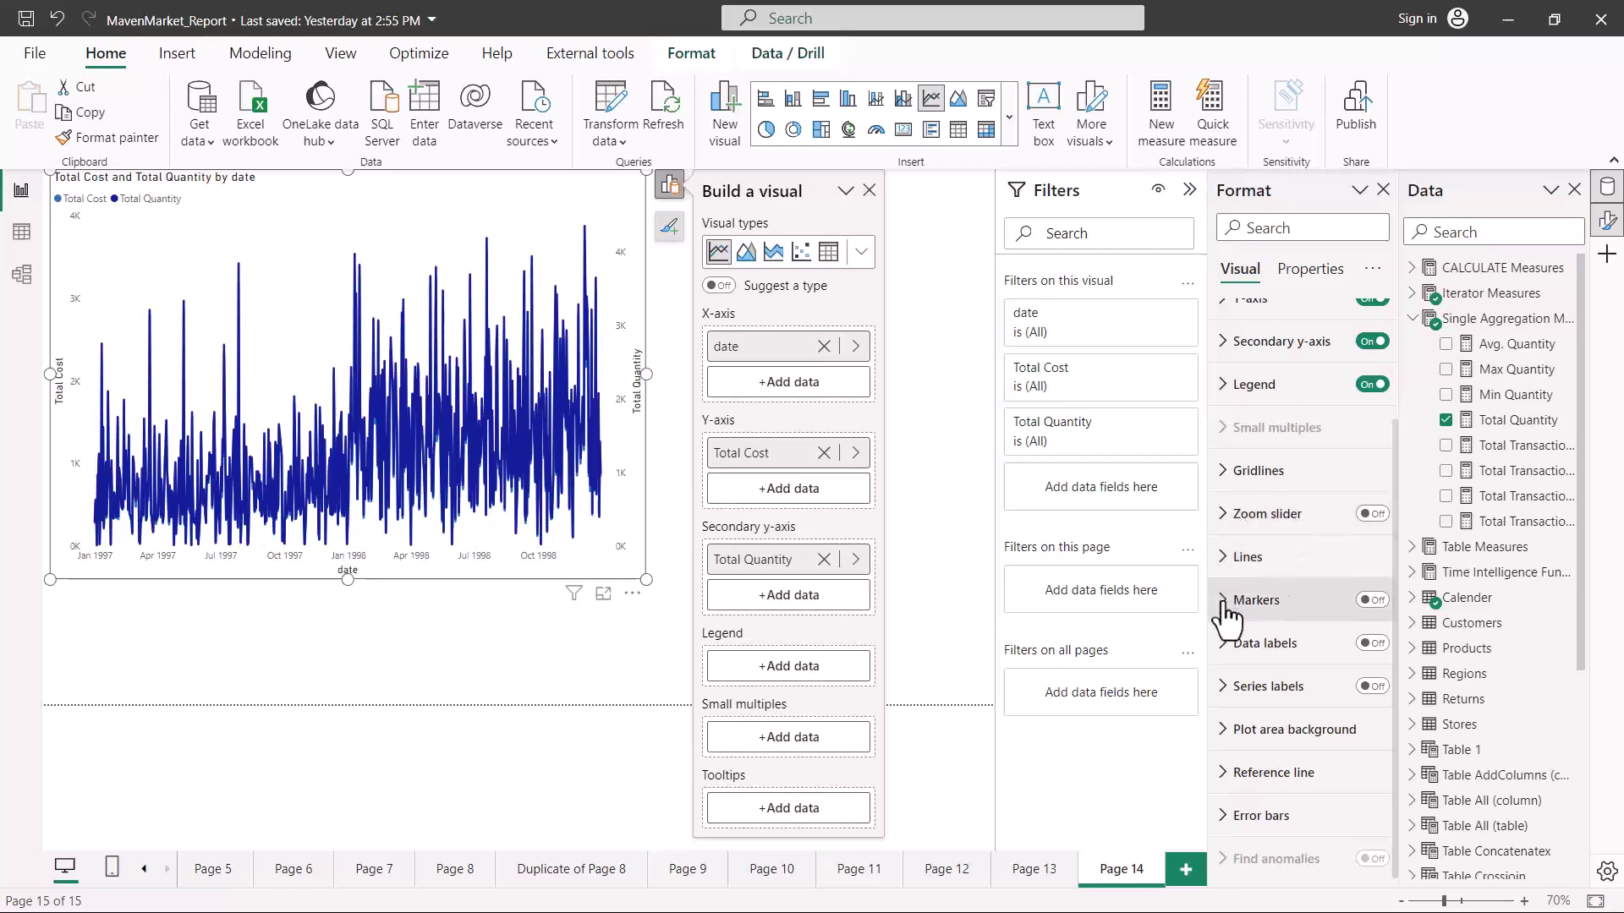
Step: Try markers on all series of the line chart, look through the marker shape types, and turn the markers off again
{"action": "left_click", "coordinate": [1371, 602]}
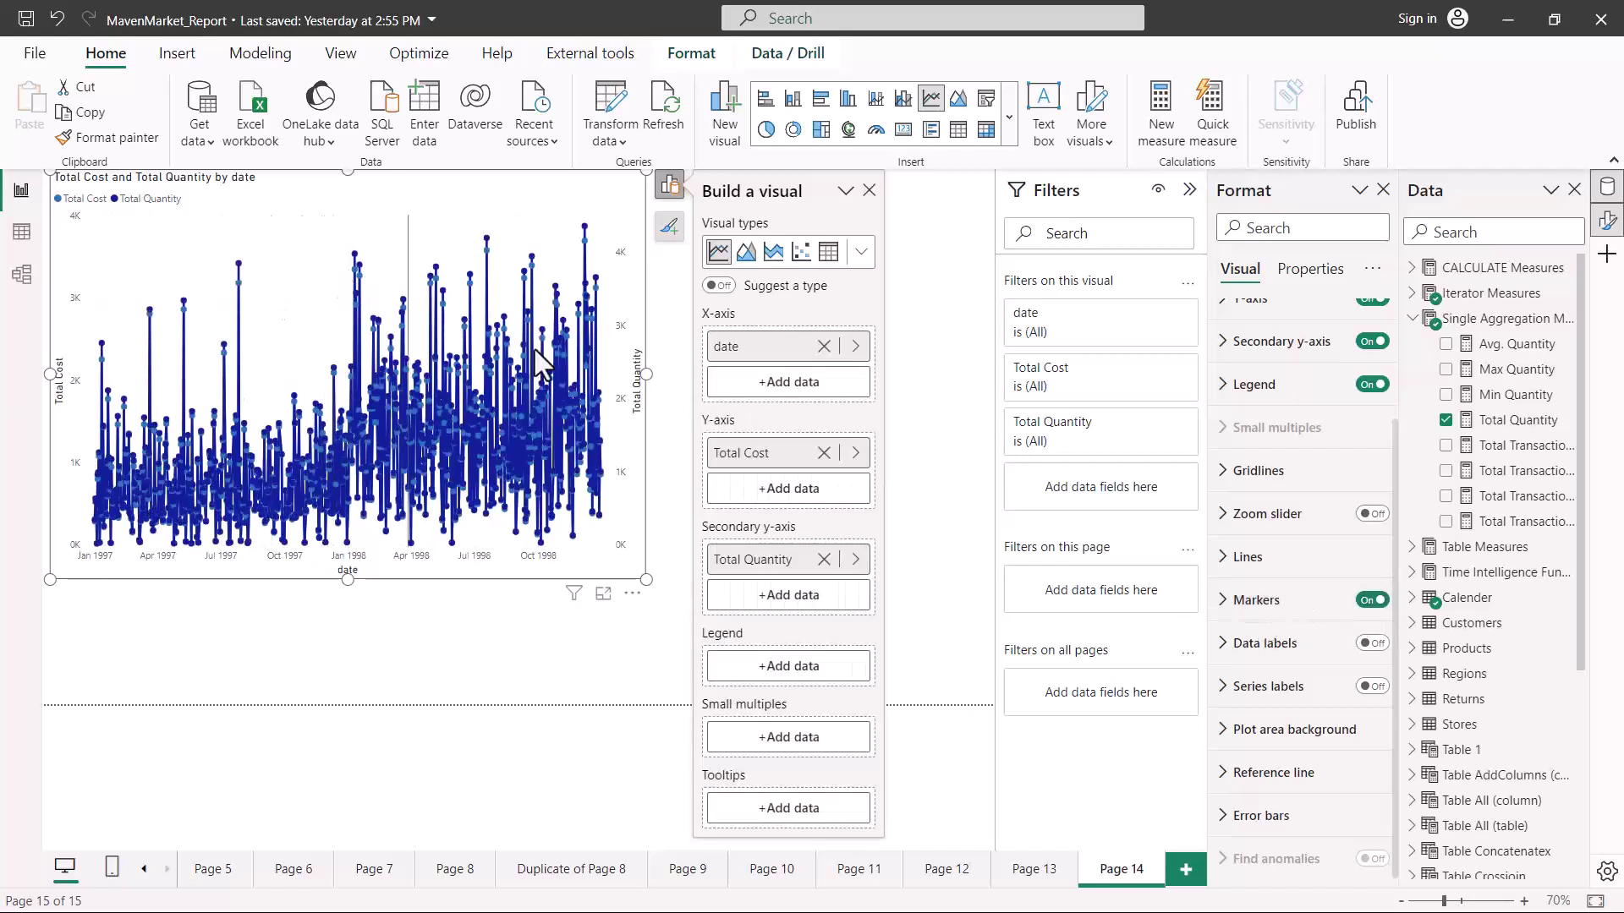
{"action": "left_click", "coordinate": [1224, 601]}
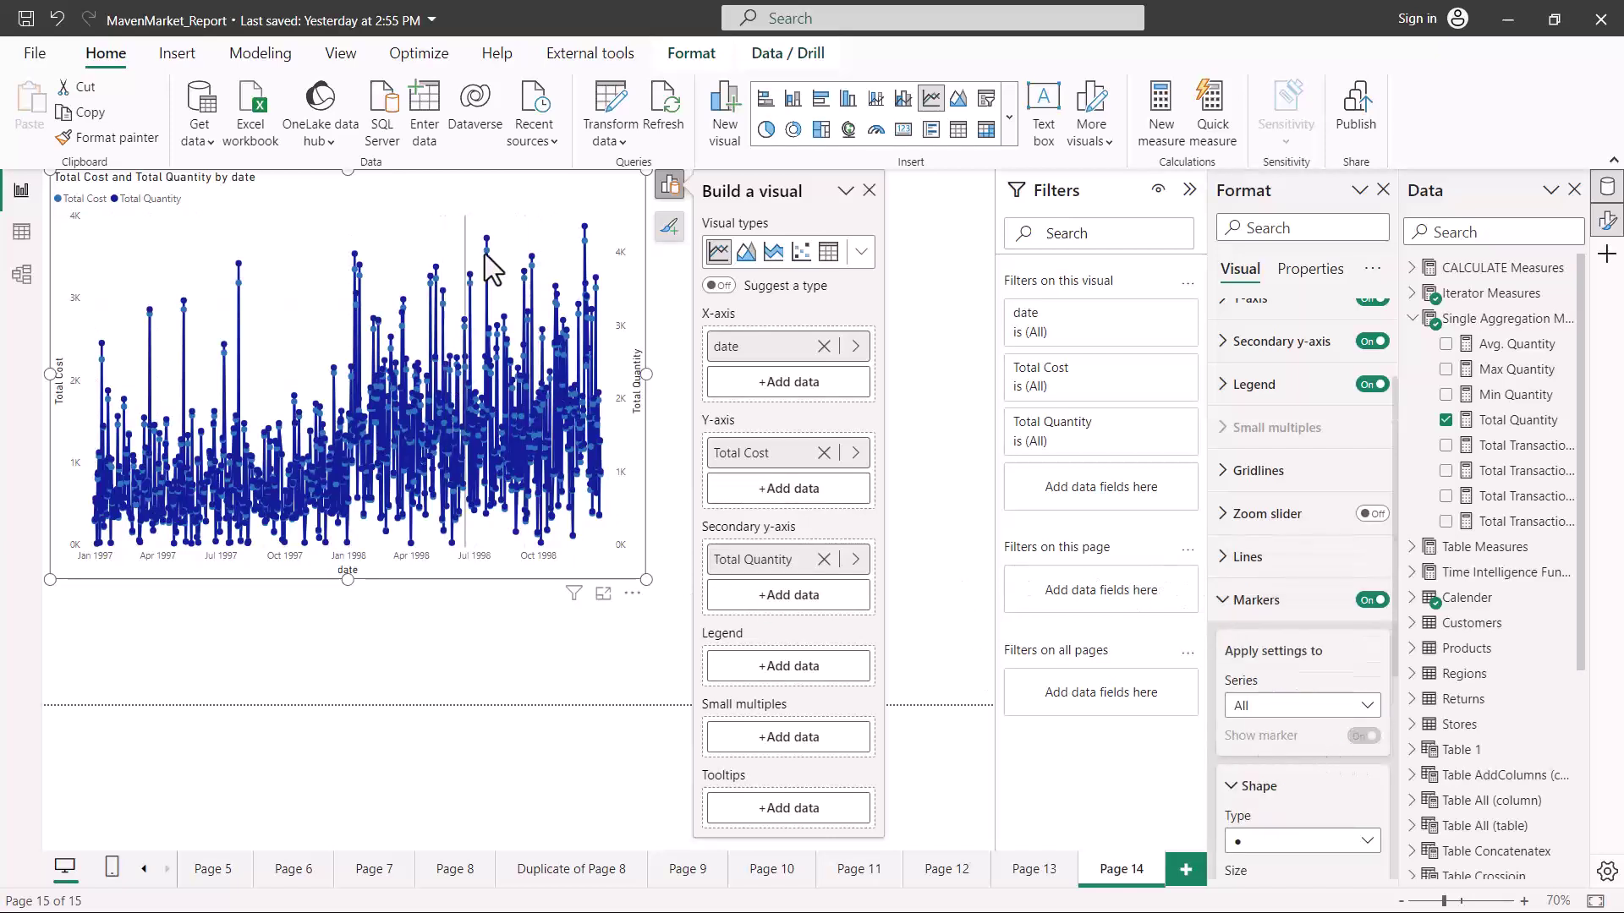
{"action": "mouse_move", "coordinate": [486, 279]}
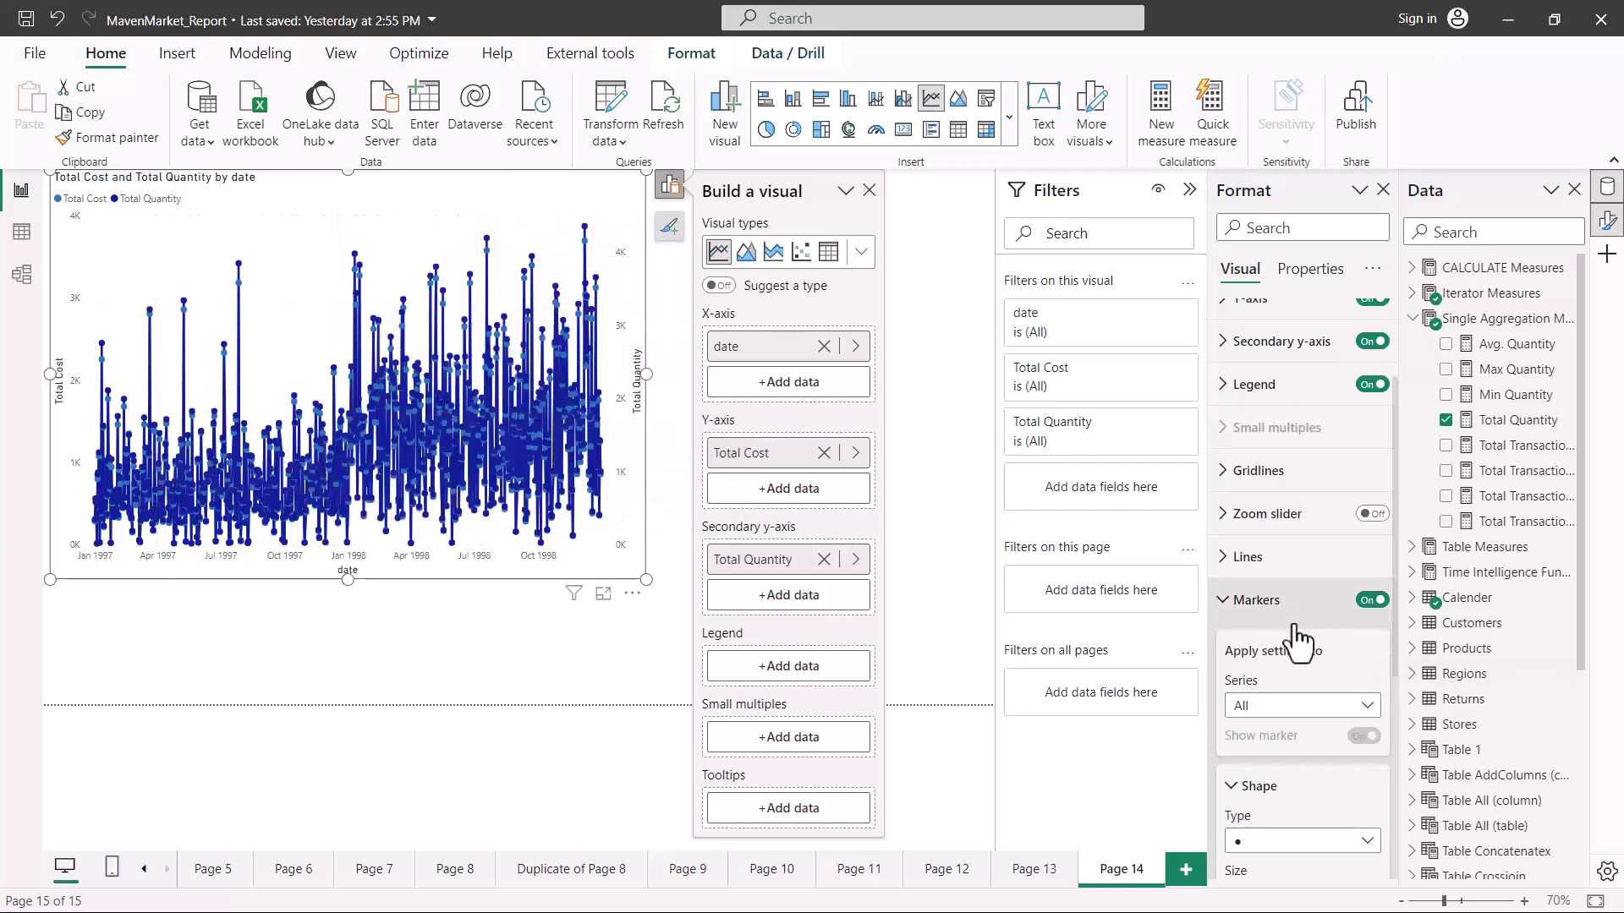
{"action": "scroll", "coordinate": [1285, 646], "scroll_direction": "down", "scroll_amount": 3}
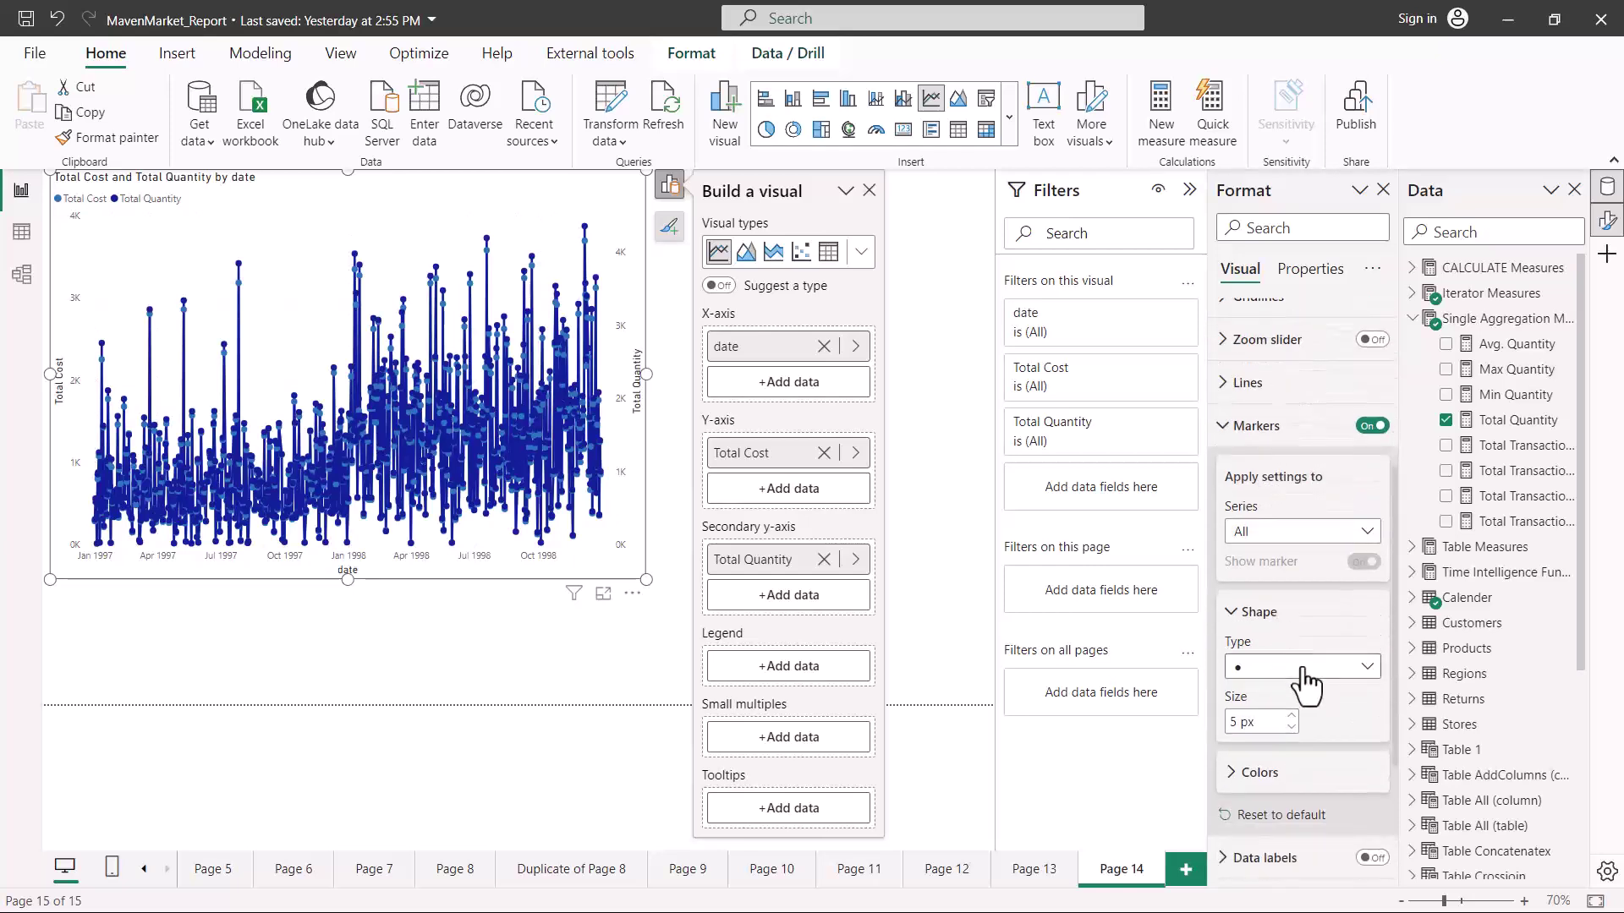
{"action": "left_click", "coordinate": [1366, 671]}
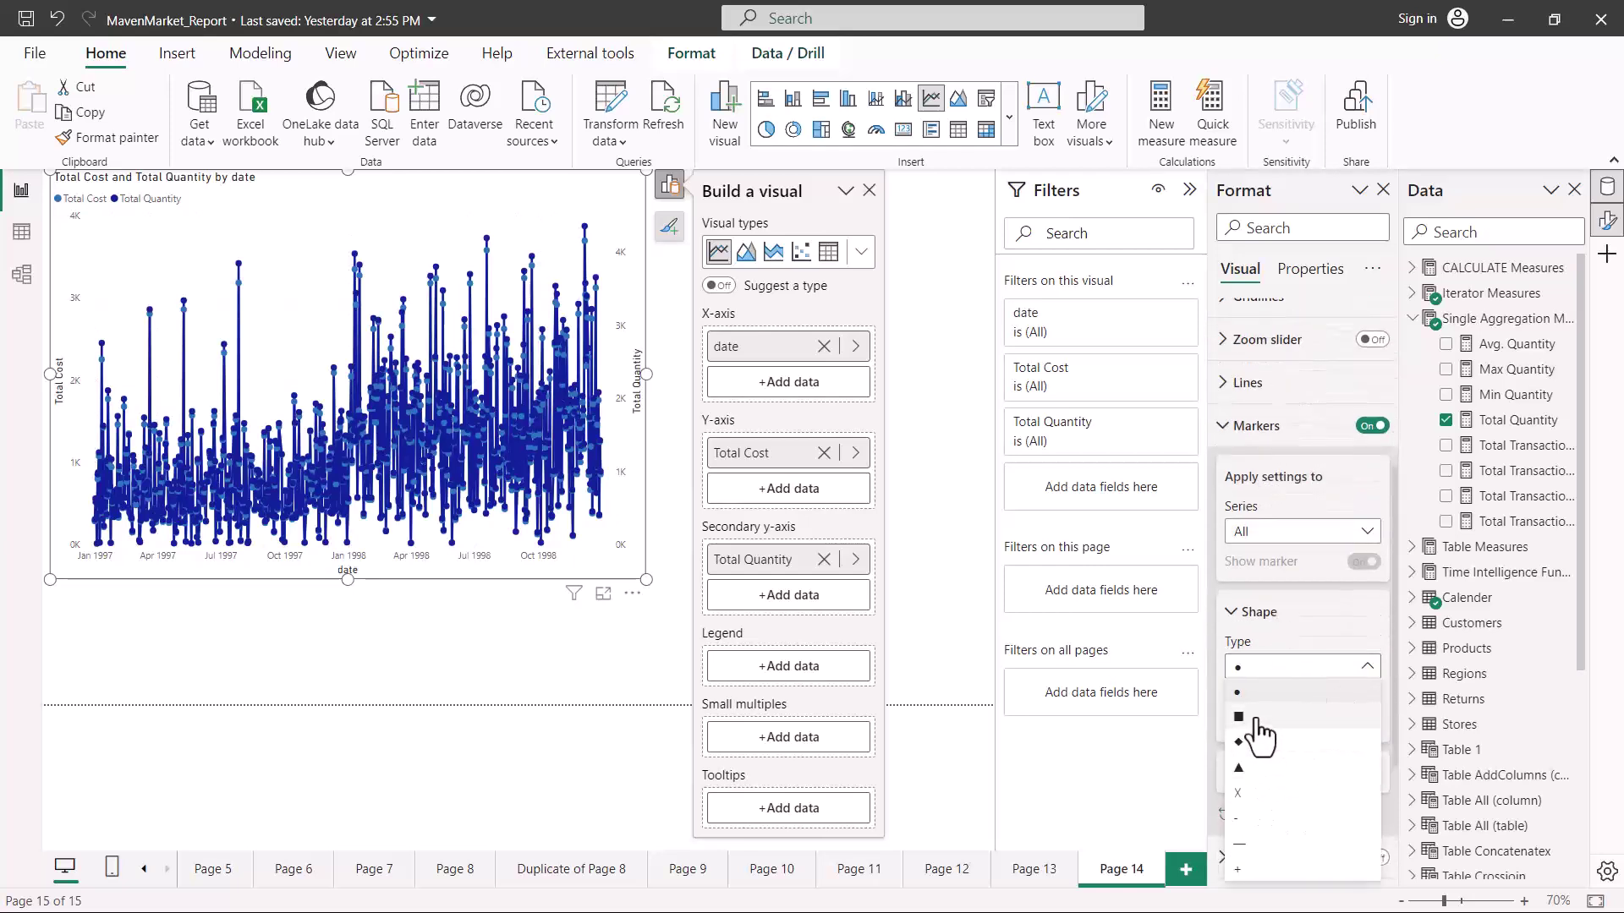
{"action": "left_click", "coordinate": [1313, 621]}
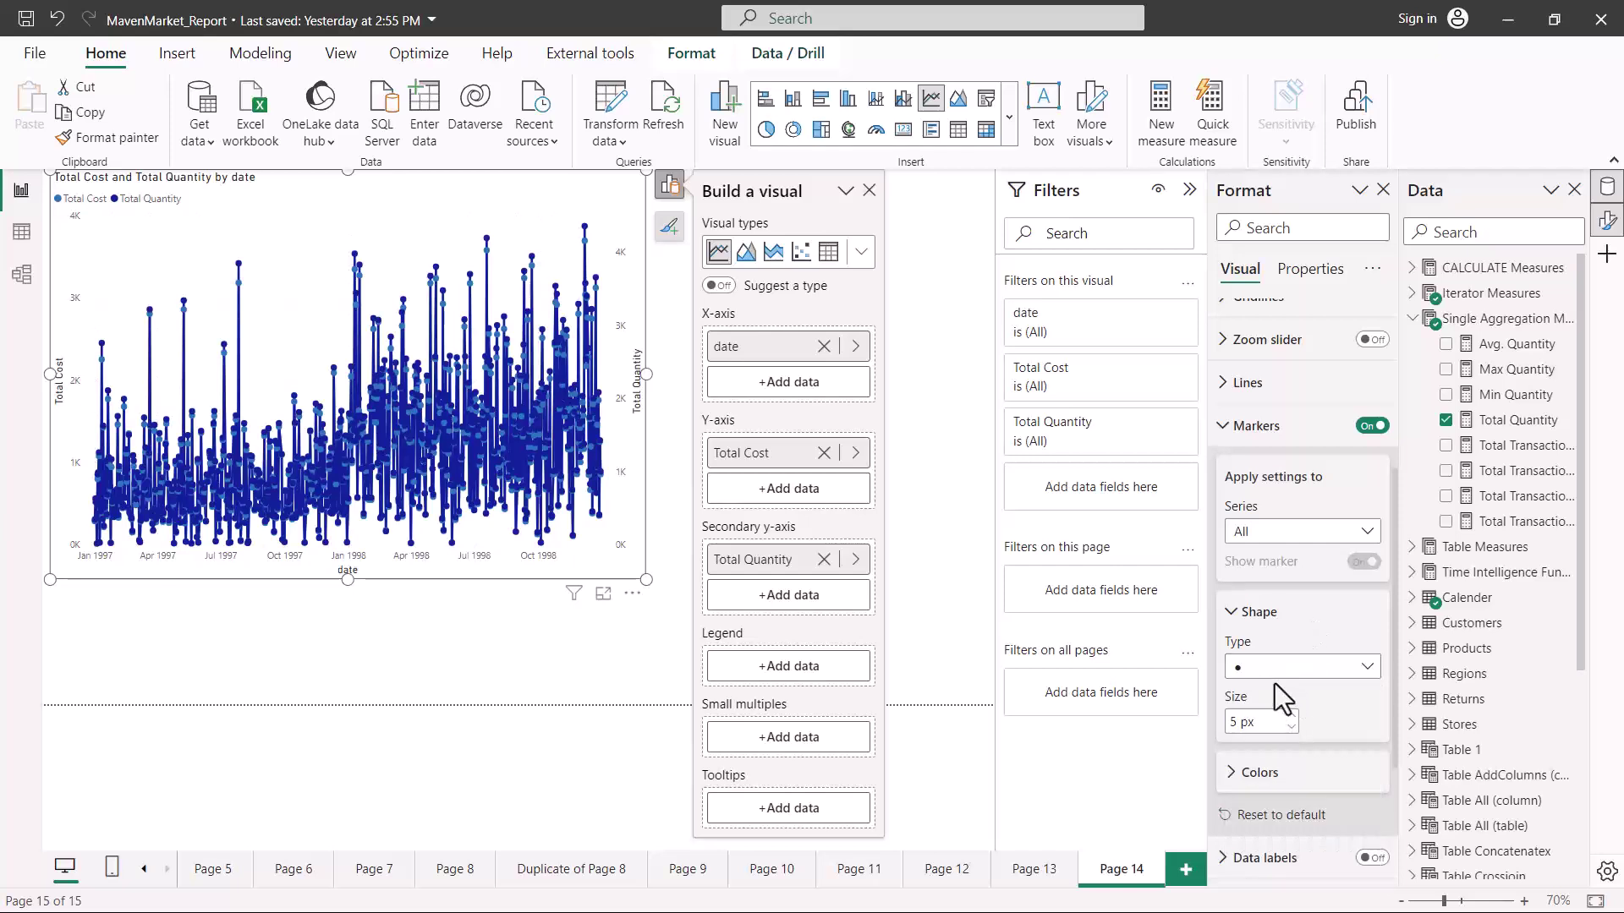
{"action": "left_click", "coordinate": [1372, 425]}
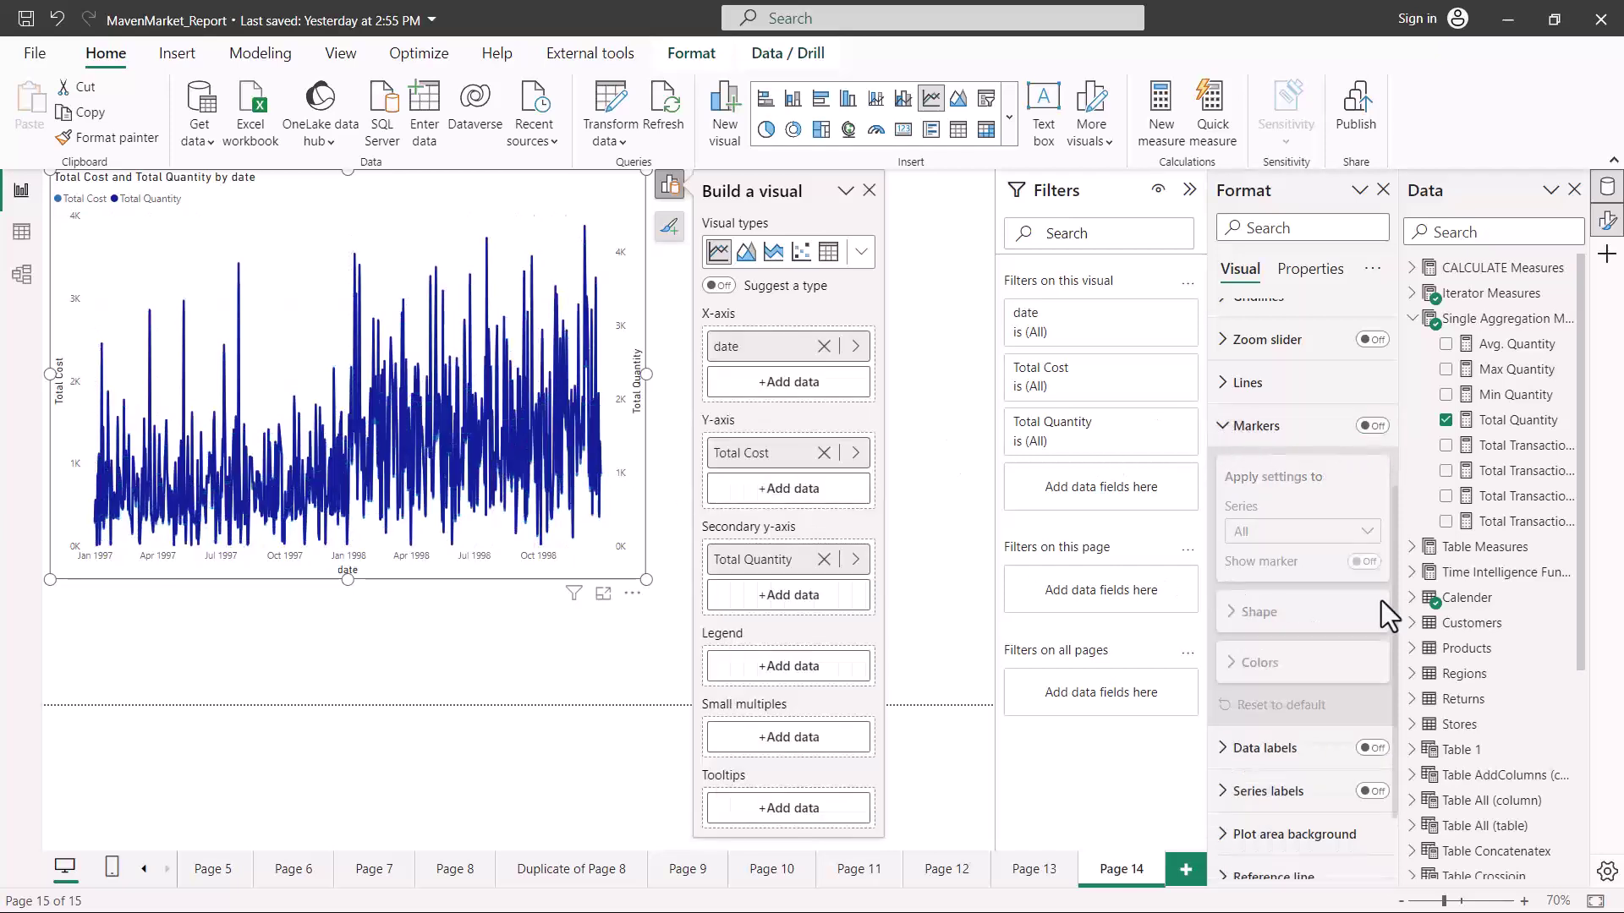
{"action": "left_click", "coordinate": [1226, 428]}
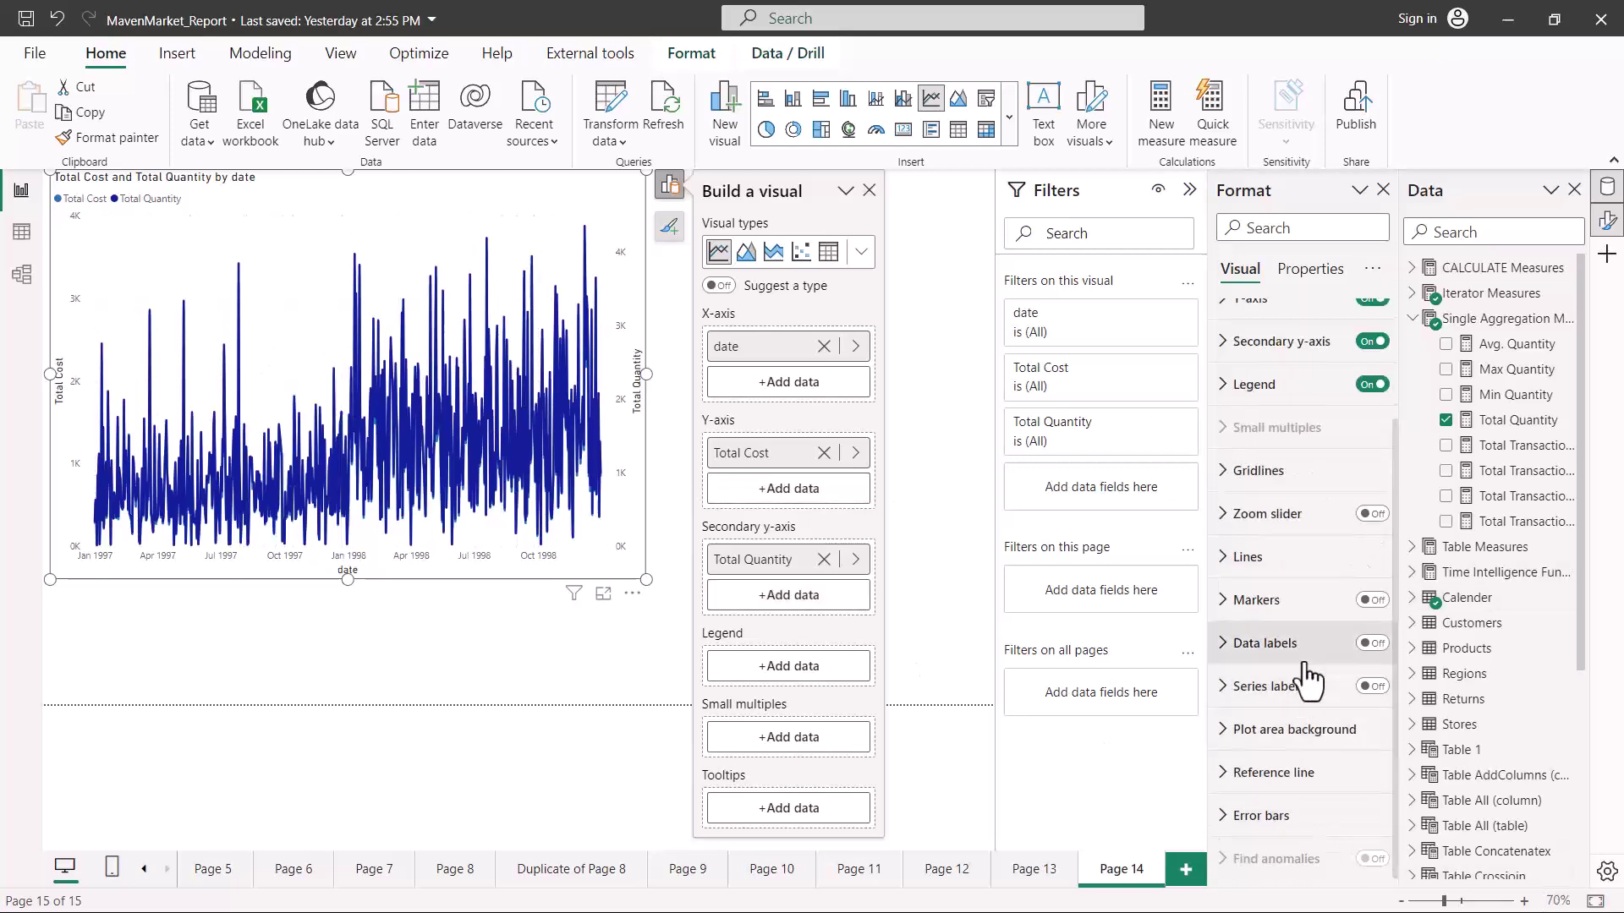
Step: Try data labels on the line chart, widening it to check them, and turn the labels off again
{"action": "left_click", "coordinate": [1375, 644]}
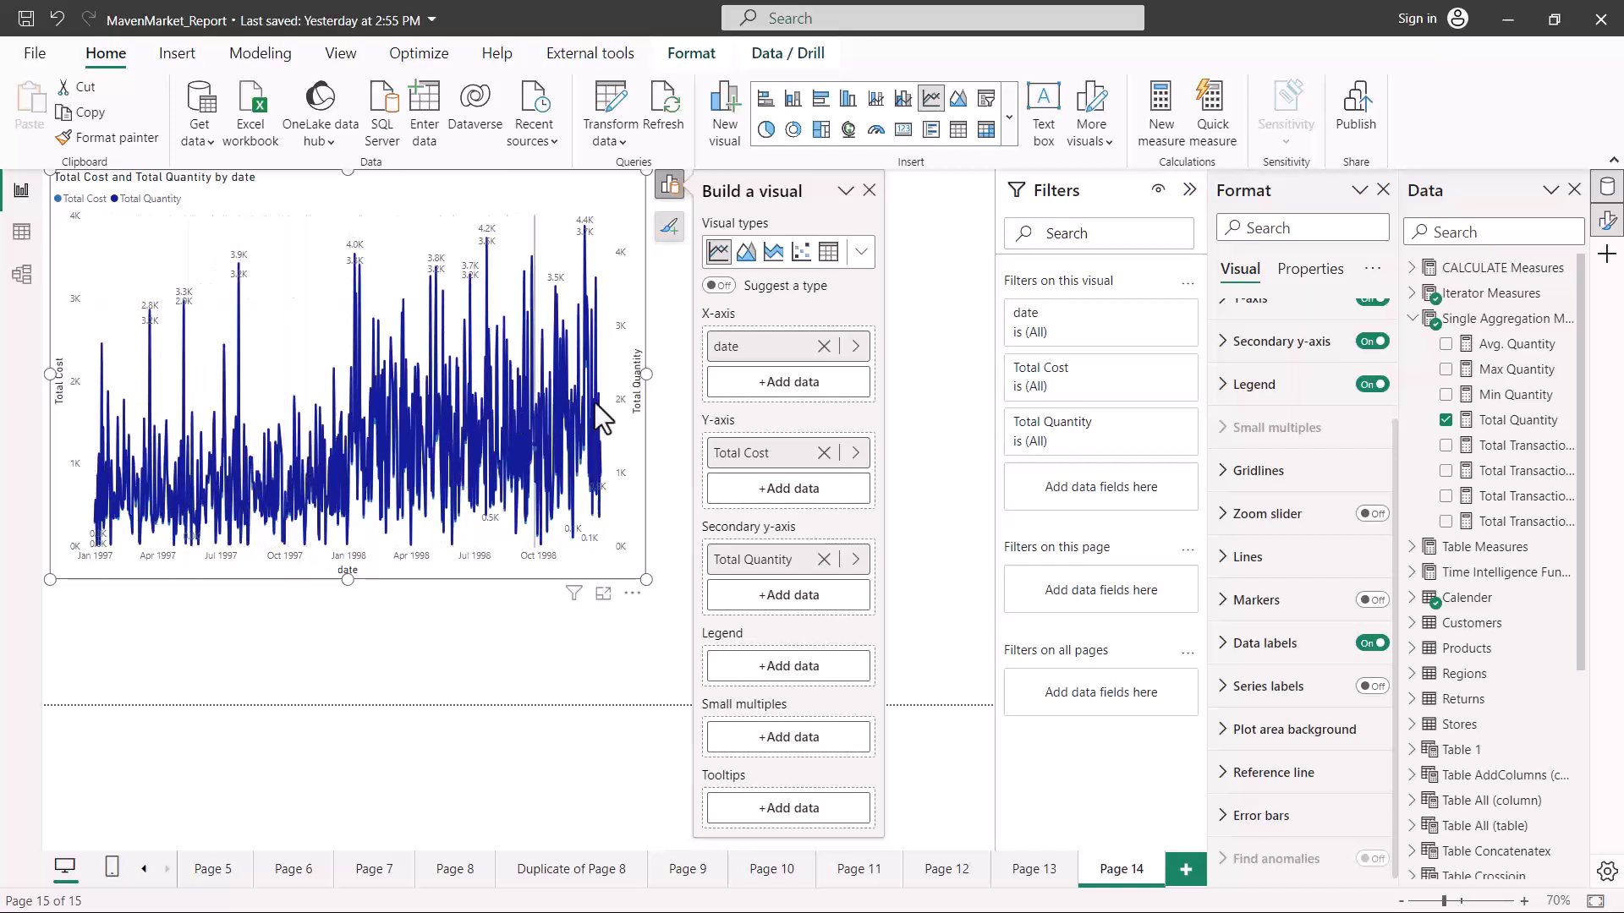
{"action": "left_click_drag", "start_coordinate": [642, 371], "coordinate": [729, 391]}
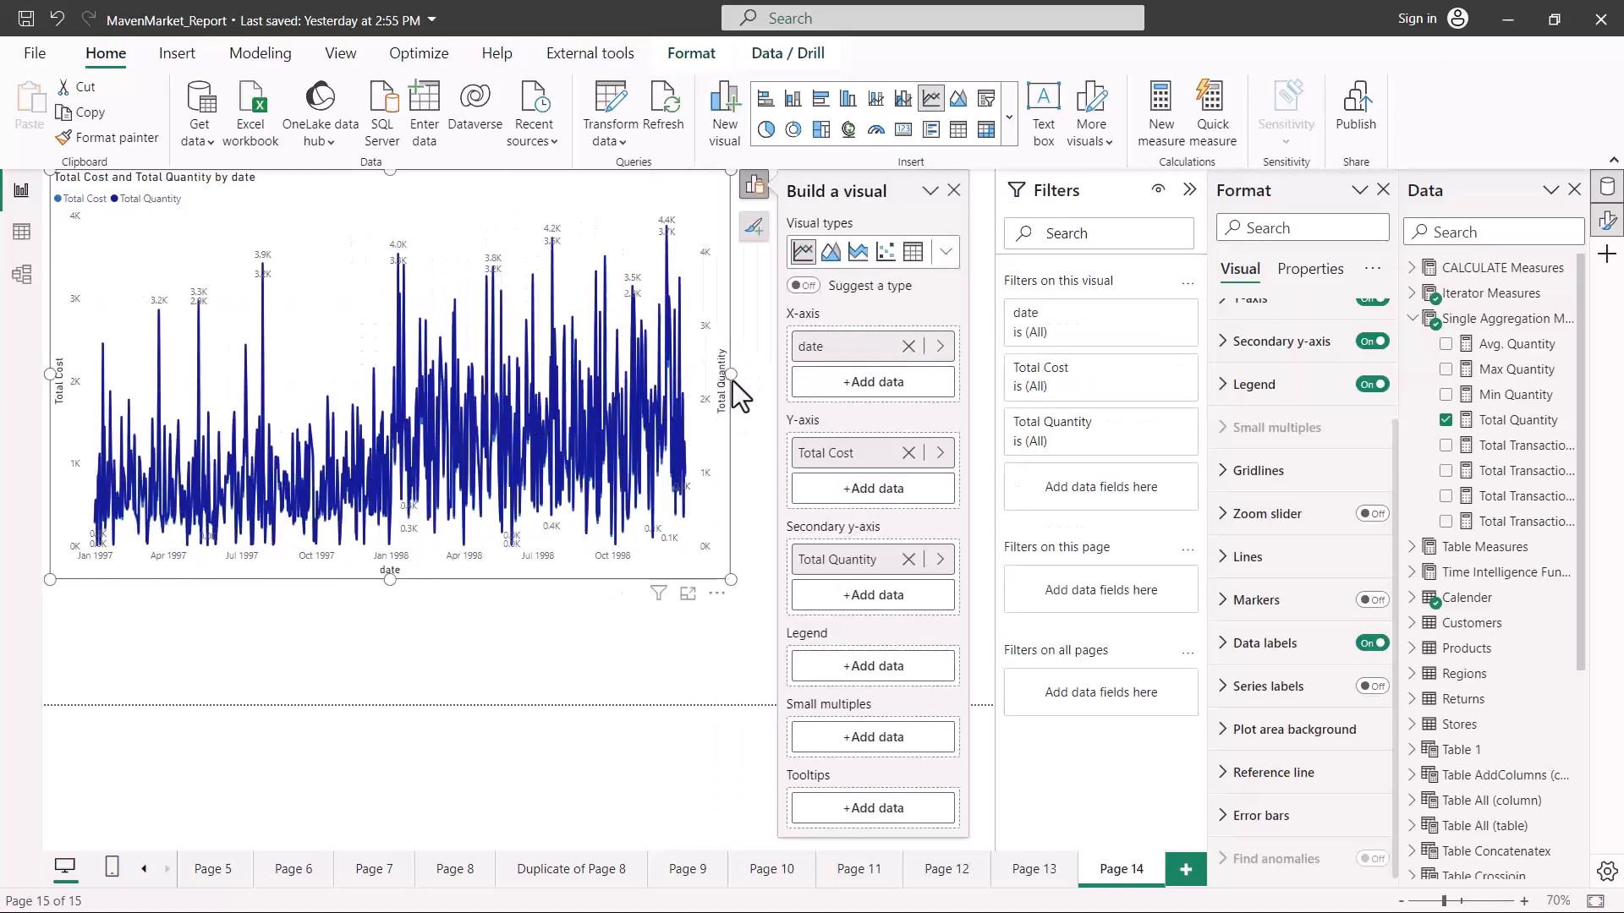
{"action": "left_click_drag", "start_coordinate": [826, 388], "coordinate": [840, 389]}
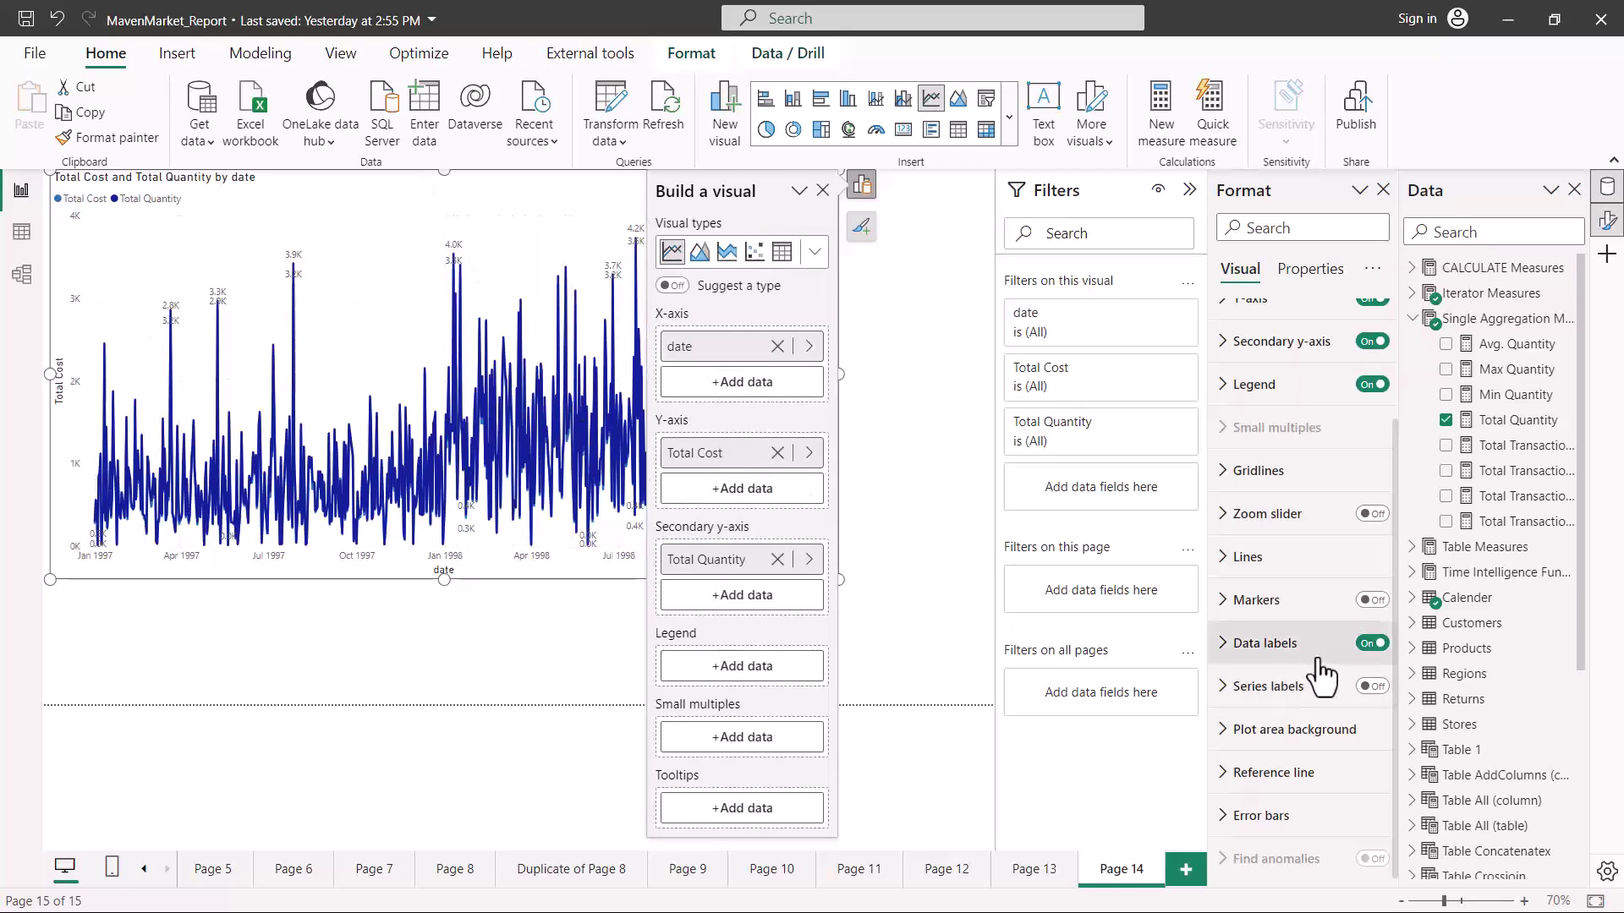
{"action": "left_click", "coordinate": [1370, 643]}
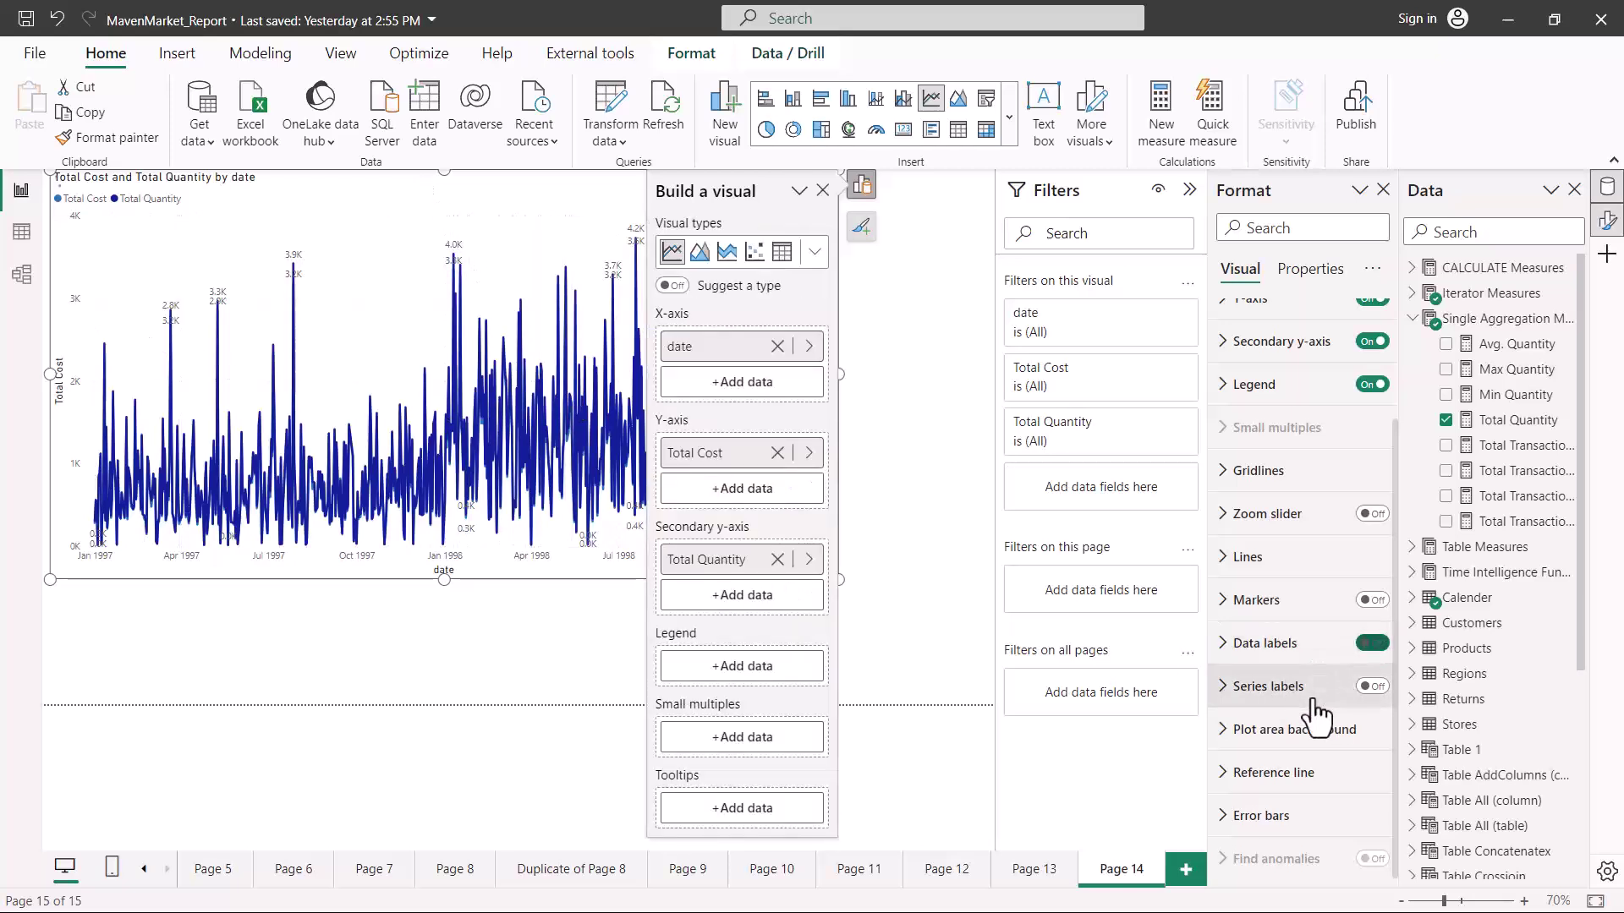
Step: Turn on series labels for the line chart and widen it across most of the canvas
{"action": "left_click", "coordinate": [1373, 687]}
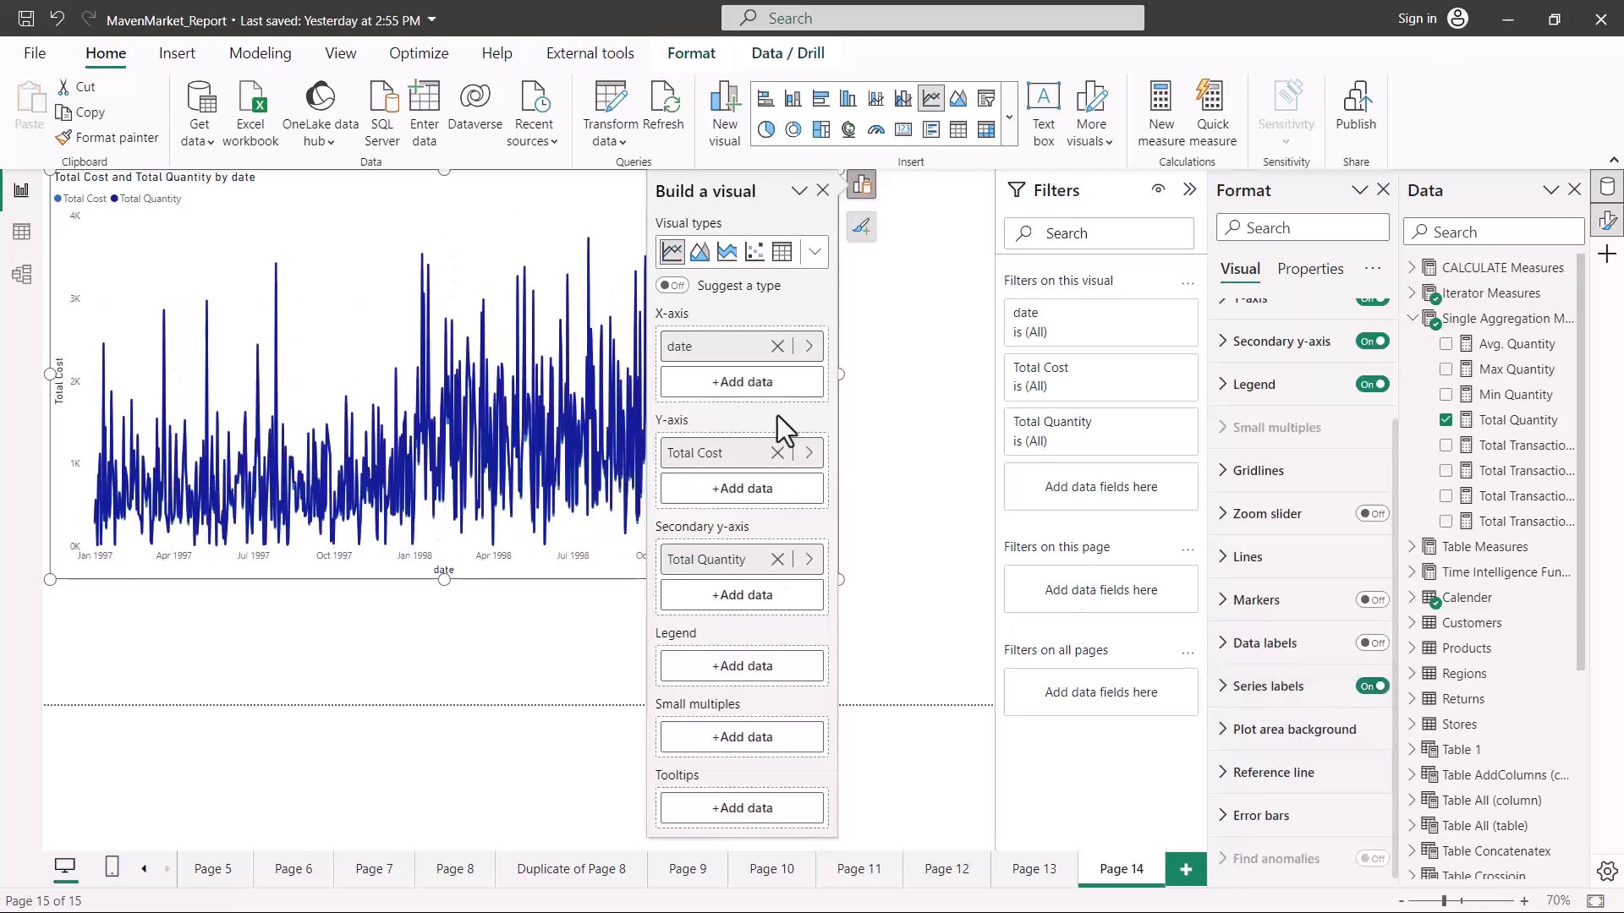
{"action": "left_click", "coordinate": [939, 478]}
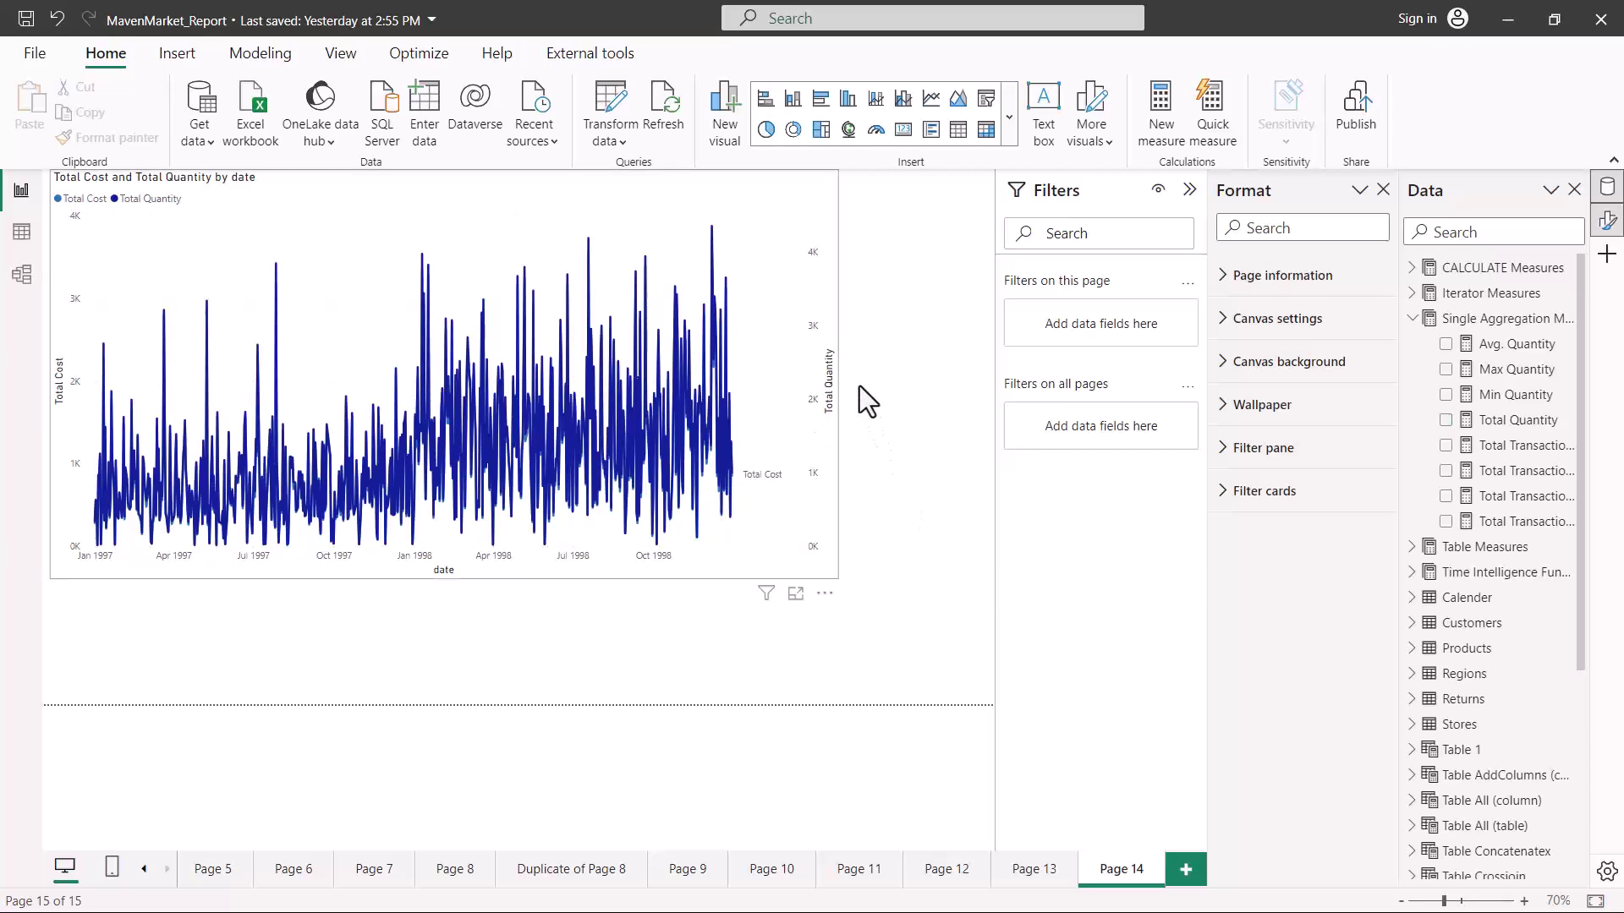
{"action": "left_click", "coordinate": [842, 372]}
{"action": "left_click_drag", "start_coordinate": [921, 382], "coordinate": [957, 387]}
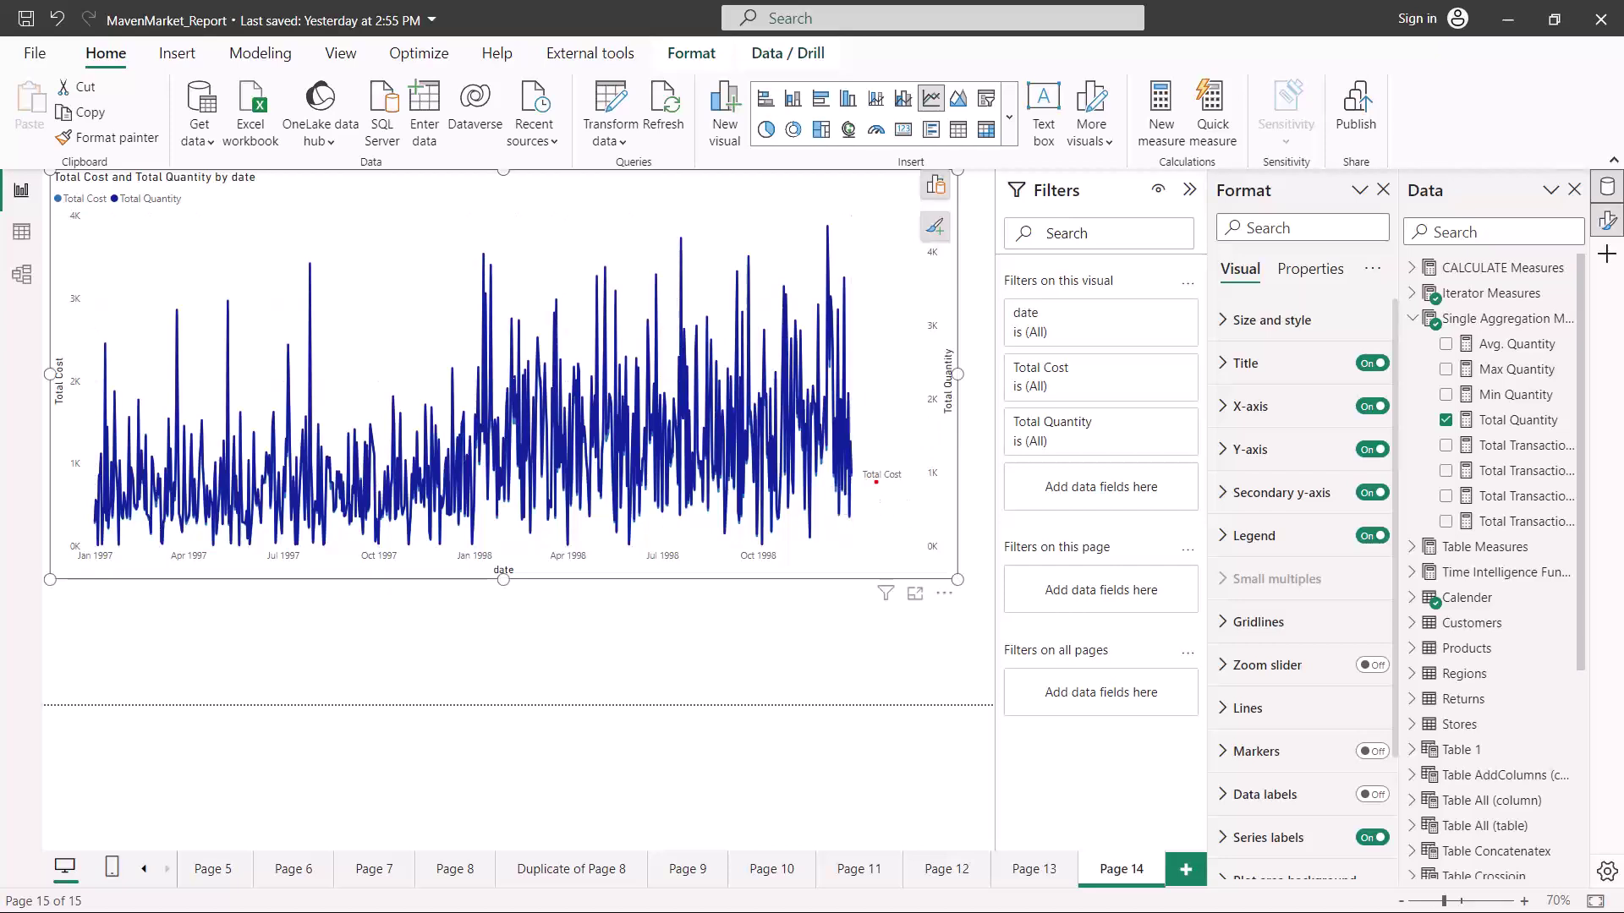
{"action": "left_click_drag", "start_coordinate": [858, 485], "coordinate": [917, 482]}
{"action": "left_click_drag", "start_coordinate": [58, 204], "coordinate": [159, 207]}
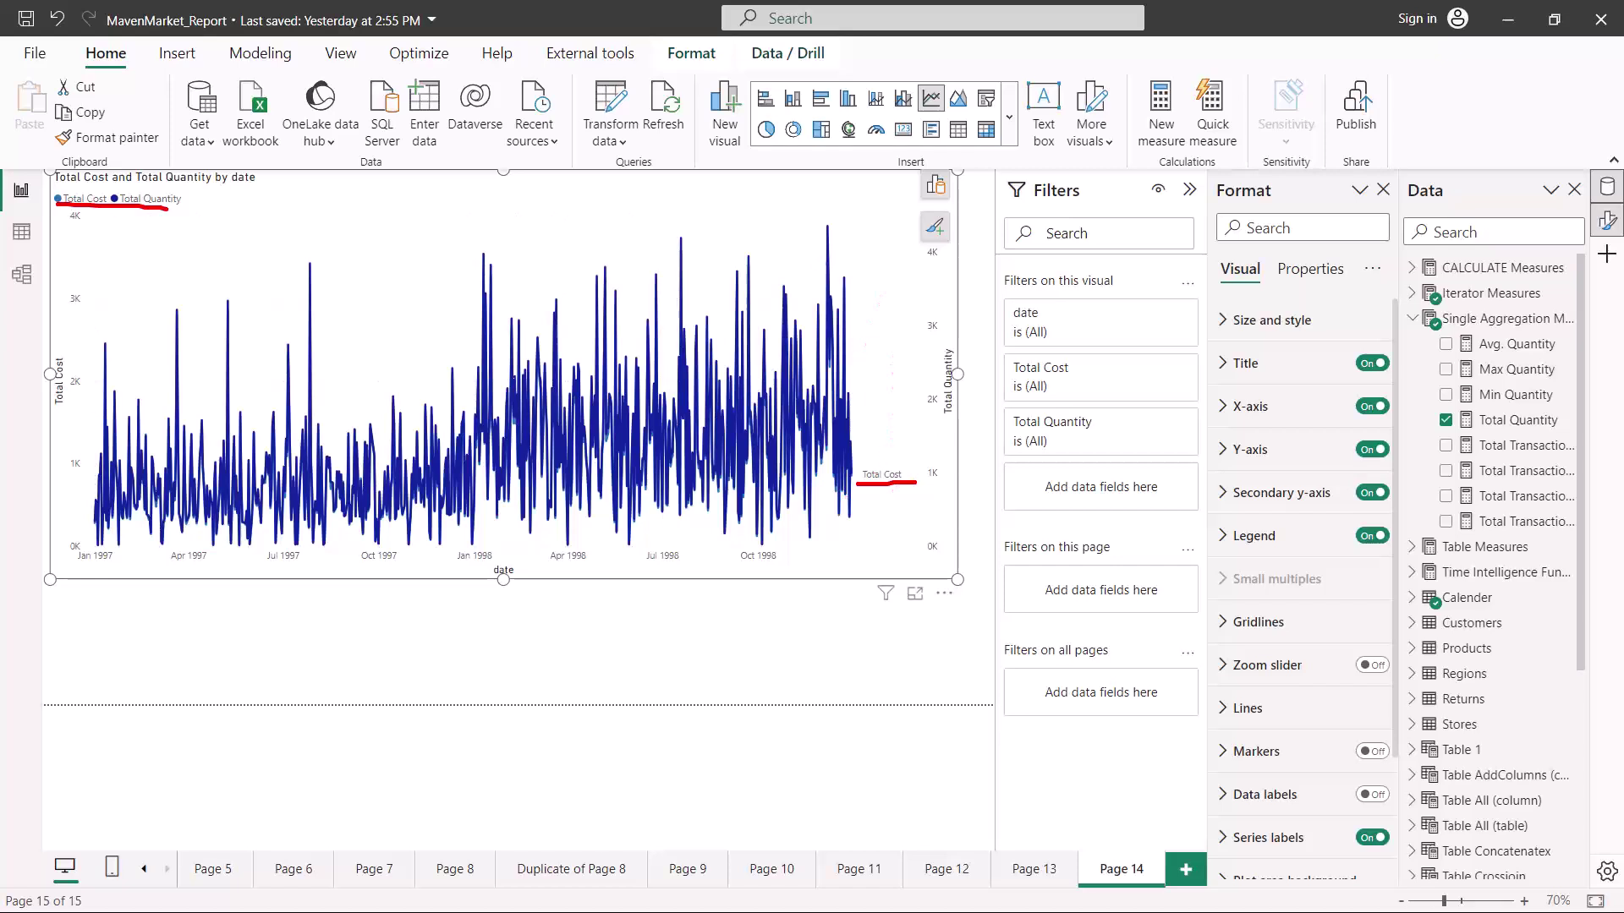
{"action": "key", "text": "Escape"}
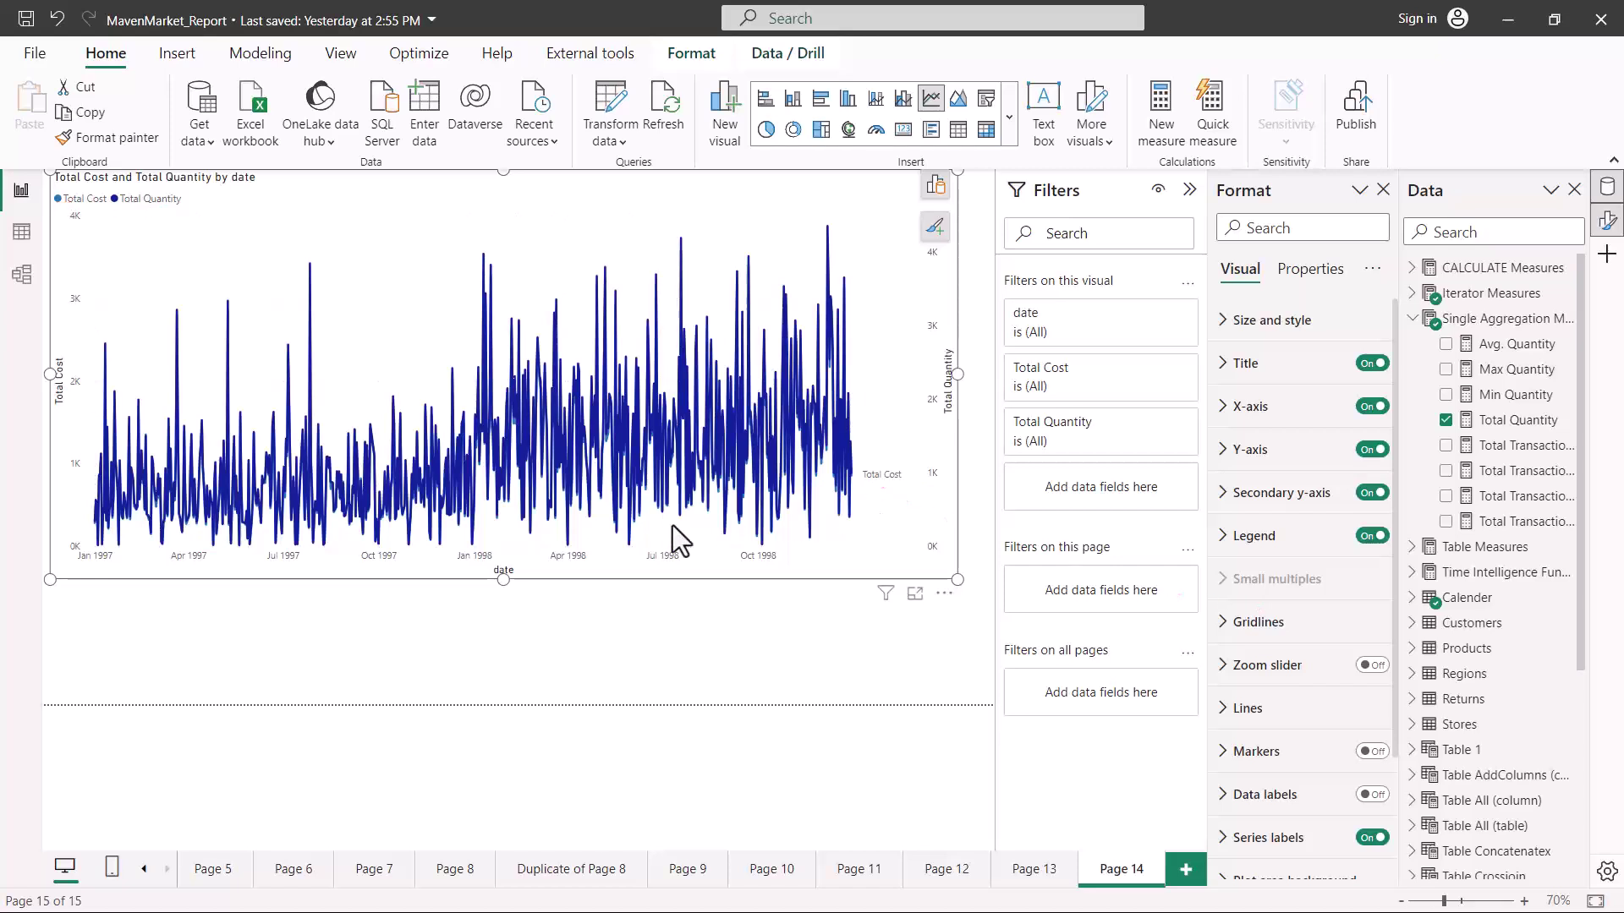
{"action": "scroll", "coordinate": [1276, 585], "scroll_direction": "down", "scroll_amount": 3}
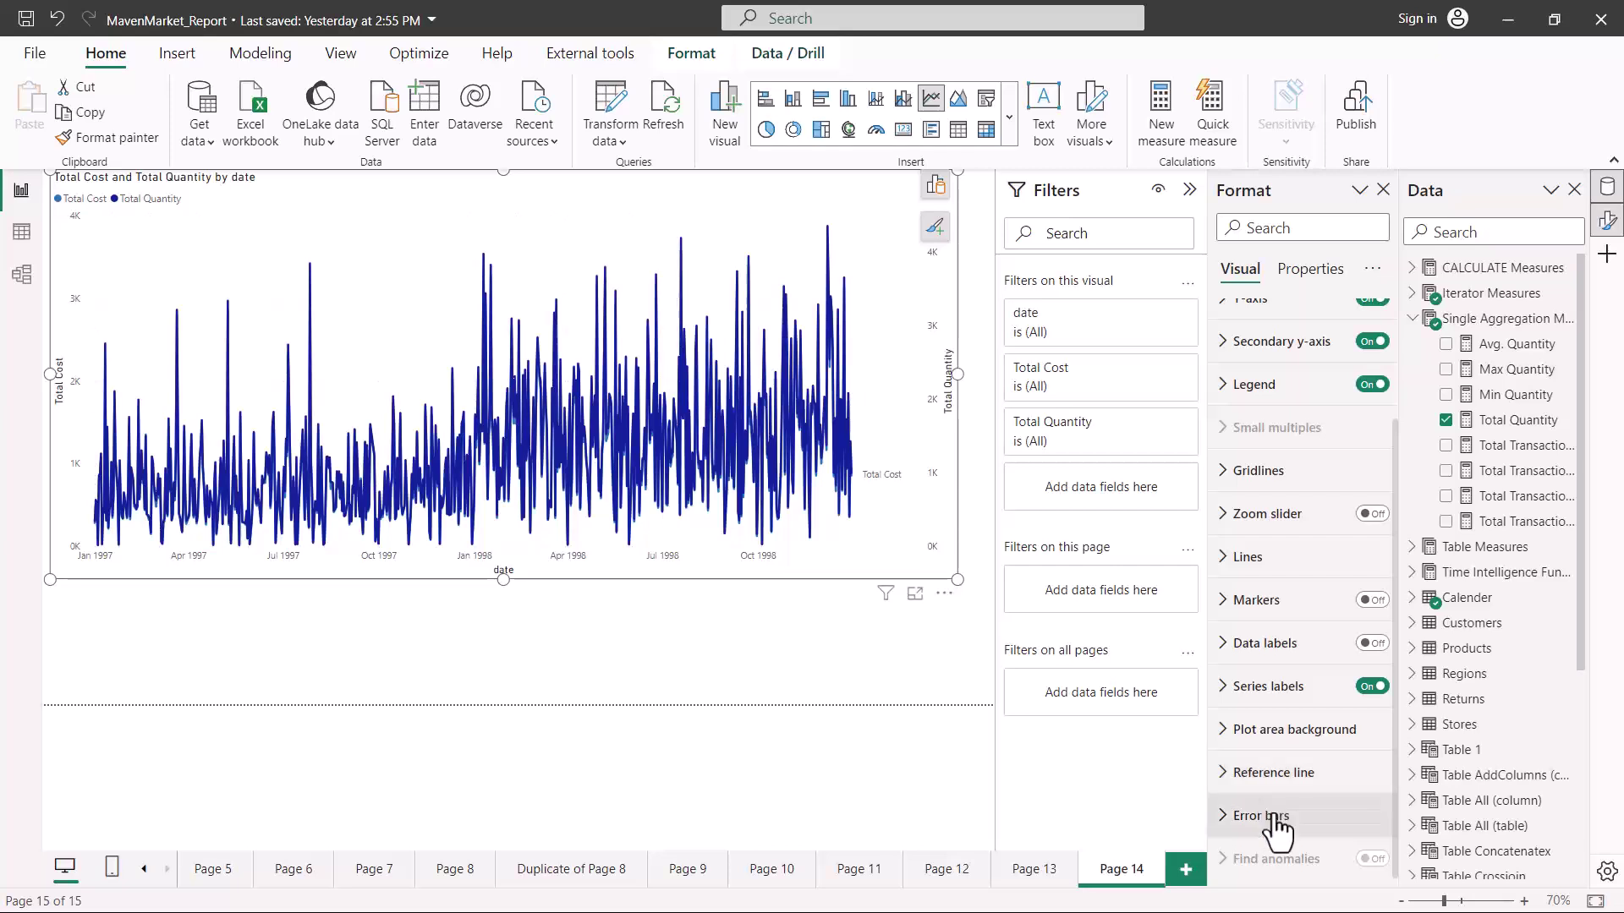
{"action": "scroll", "coordinate": [1275, 685], "scroll_direction": "up", "scroll_amount": 3}
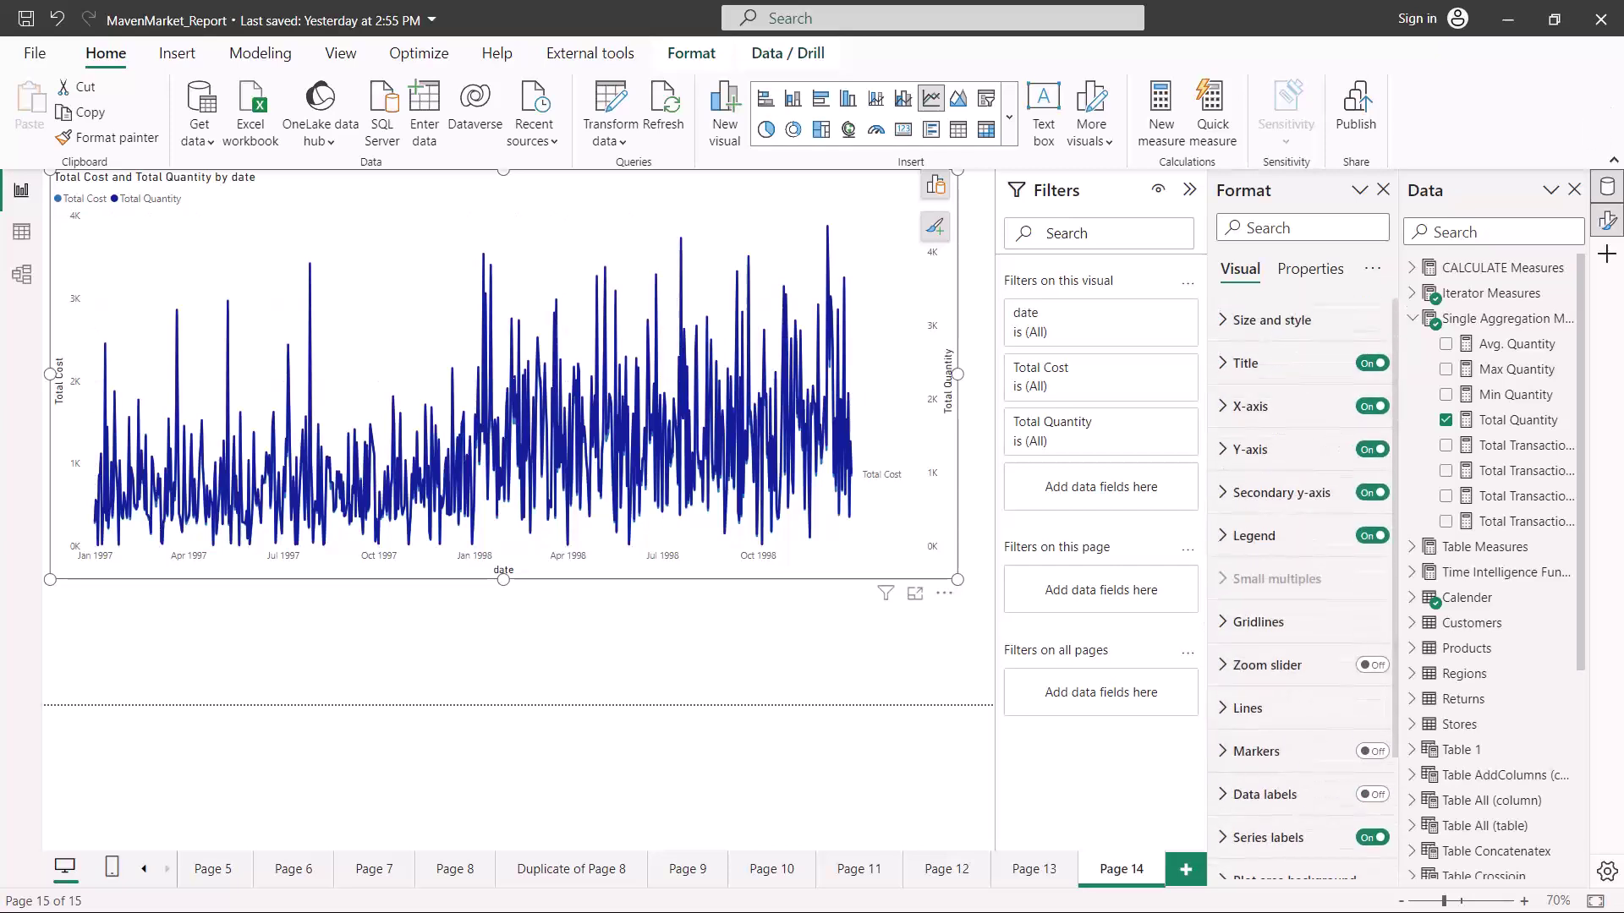
Step: Convert the Total Cost and Total Quantity line chart to an area chart and look through its formatting options
{"action": "left_click", "coordinate": [1008, 130]}
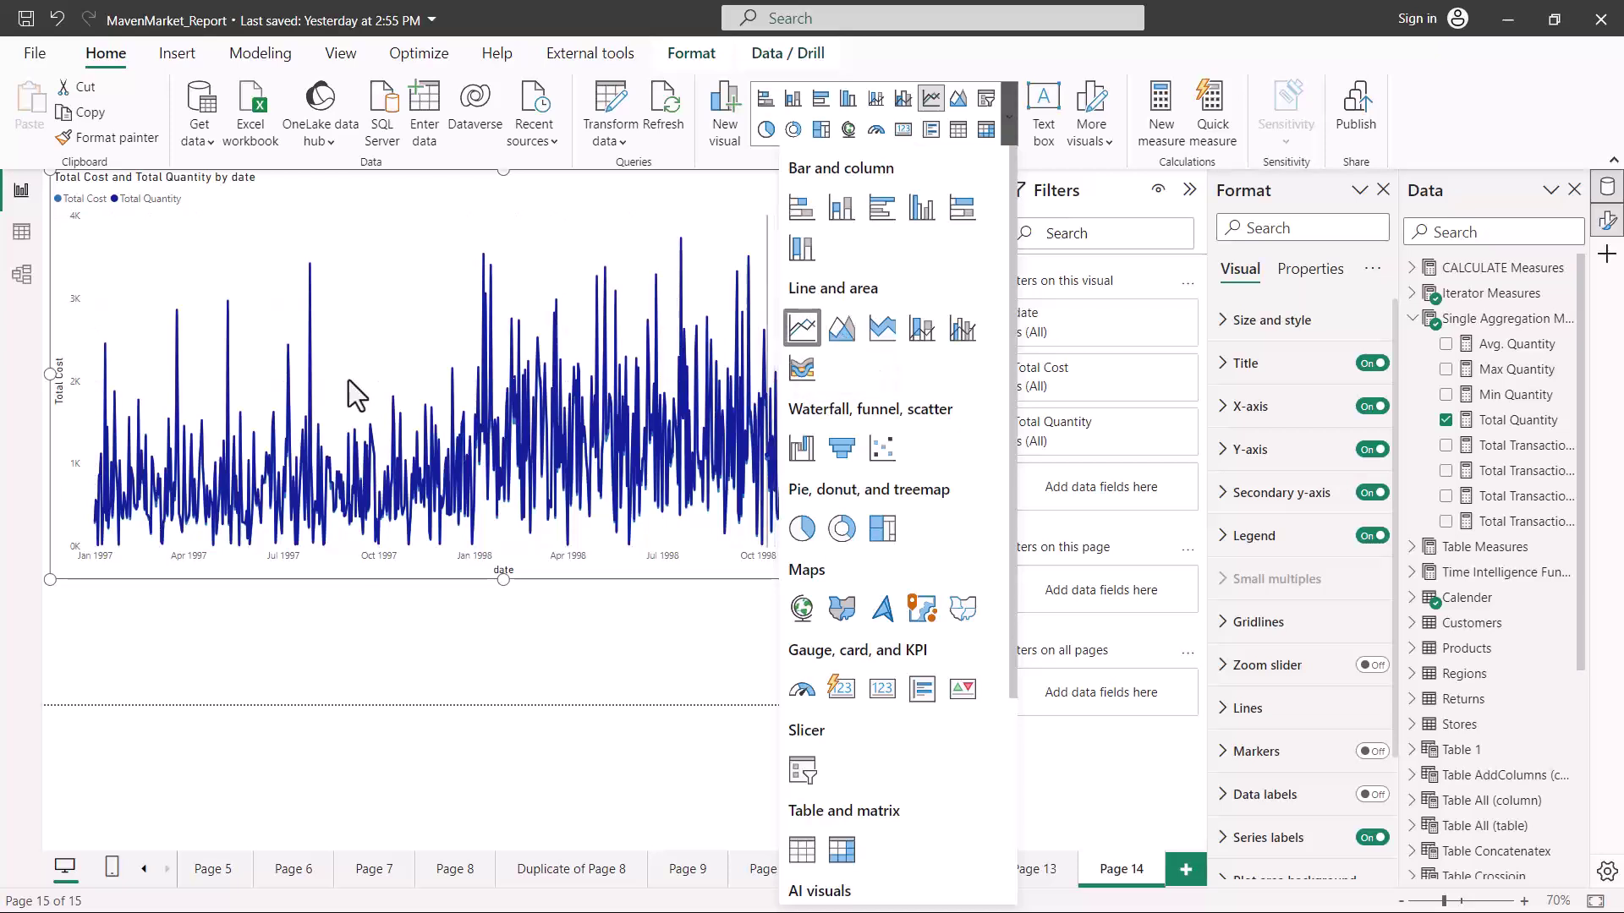
{"action": "left_click", "coordinate": [843, 334]}
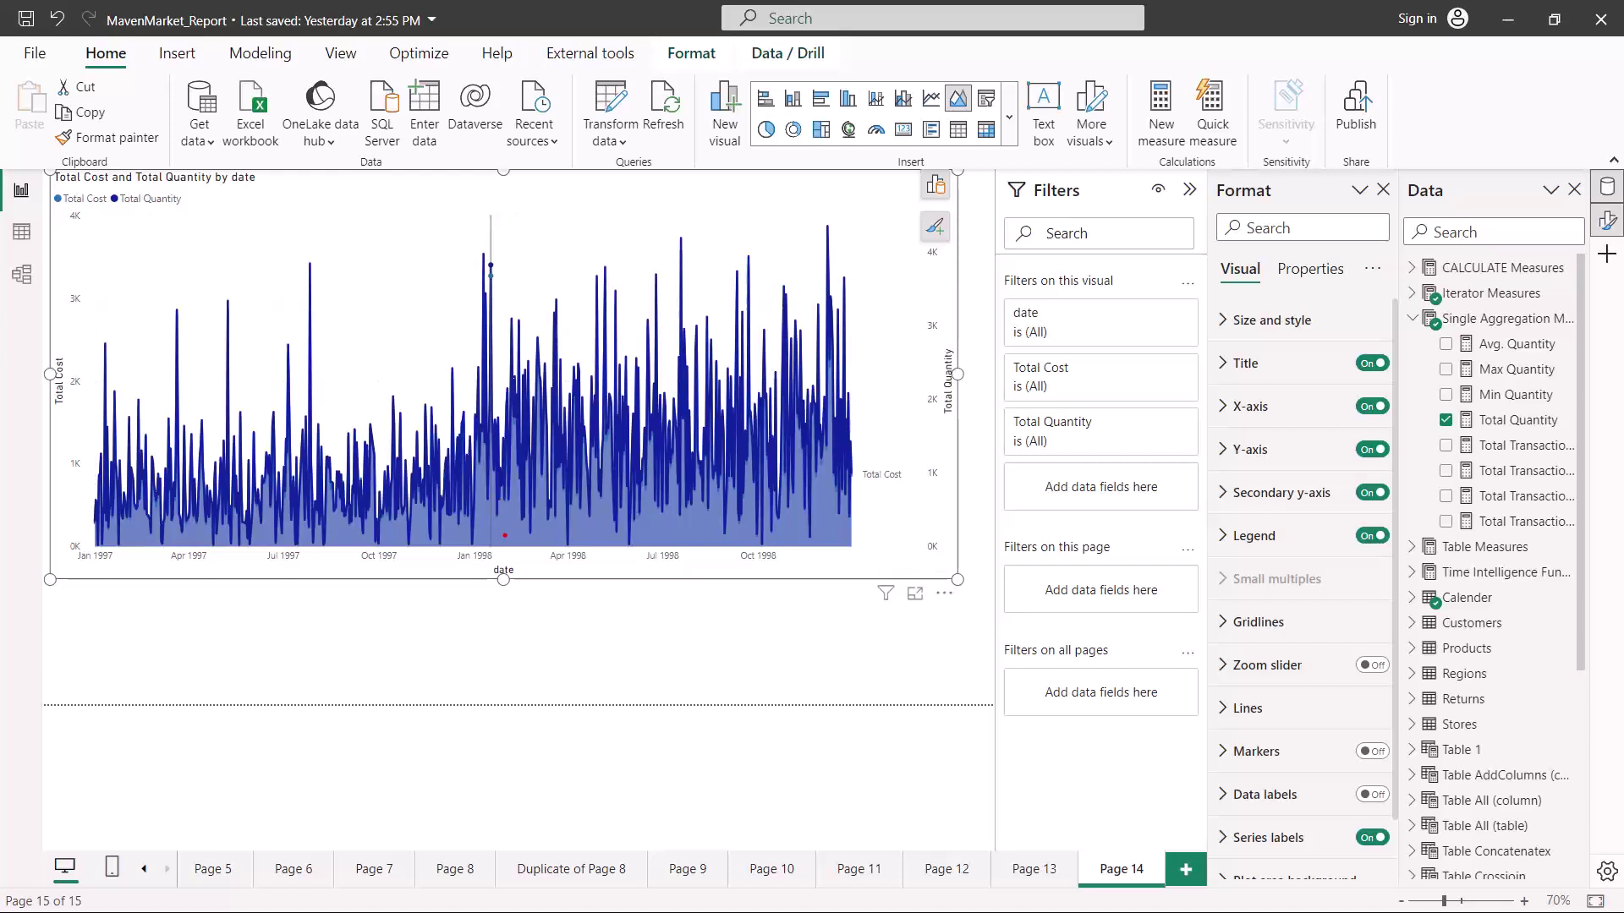
{"action": "left_click_drag", "start_coordinate": [505, 526], "coordinate": [554, 525]}
{"action": "scroll", "coordinate": [1273, 507], "scroll_direction": "down", "scroll_amount": 1}
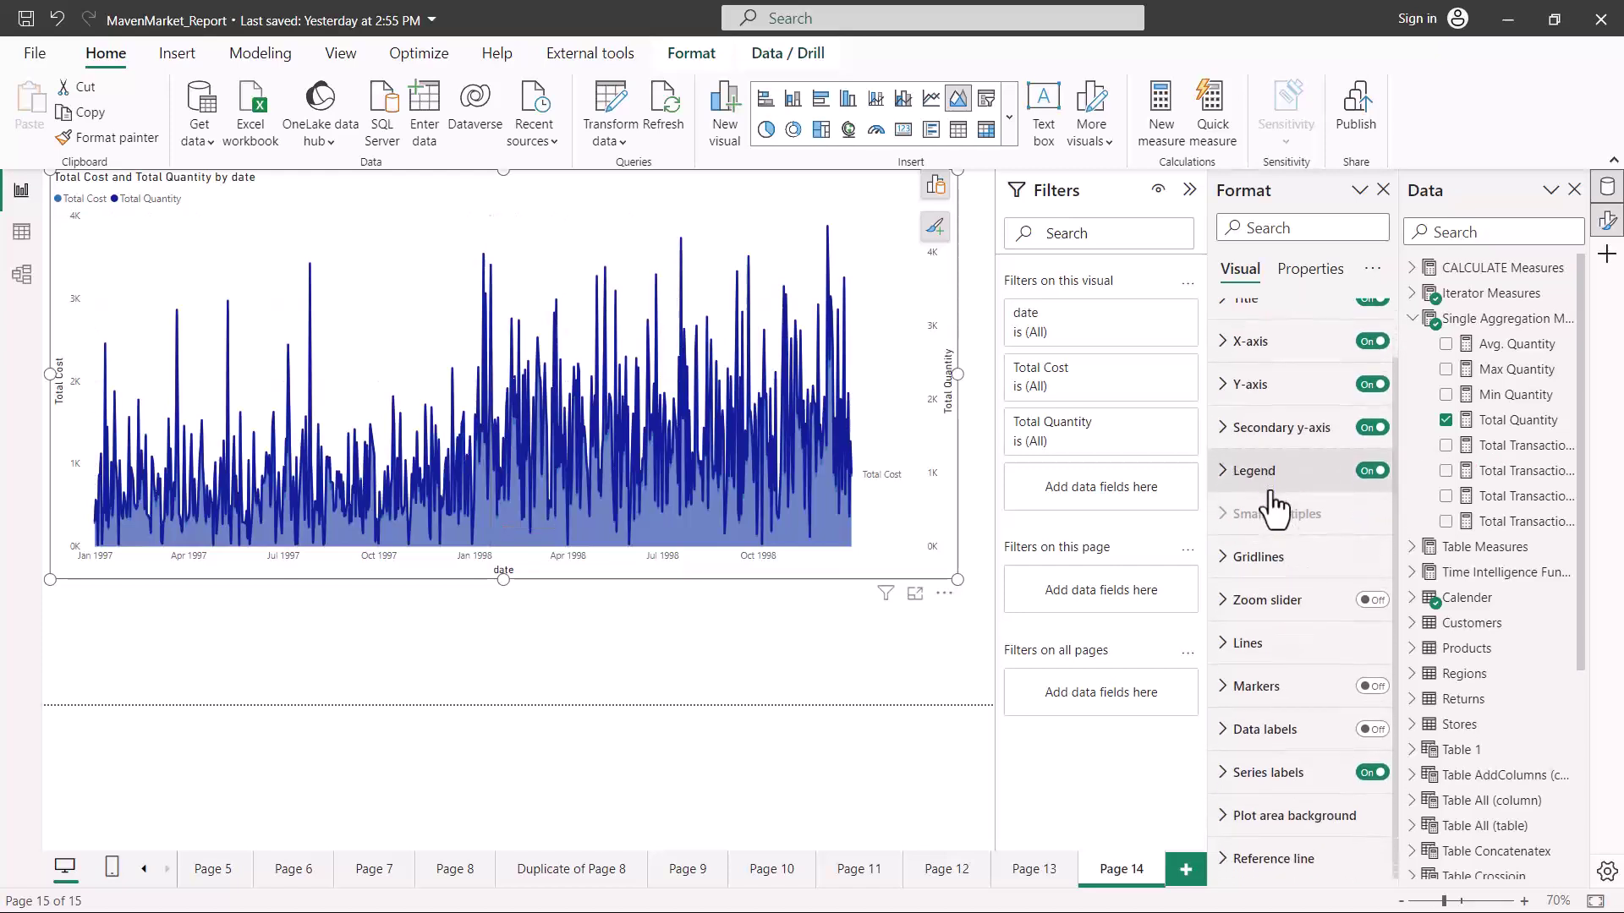
{"action": "scroll", "coordinate": [1273, 508], "scroll_direction": "up", "scroll_amount": 1}
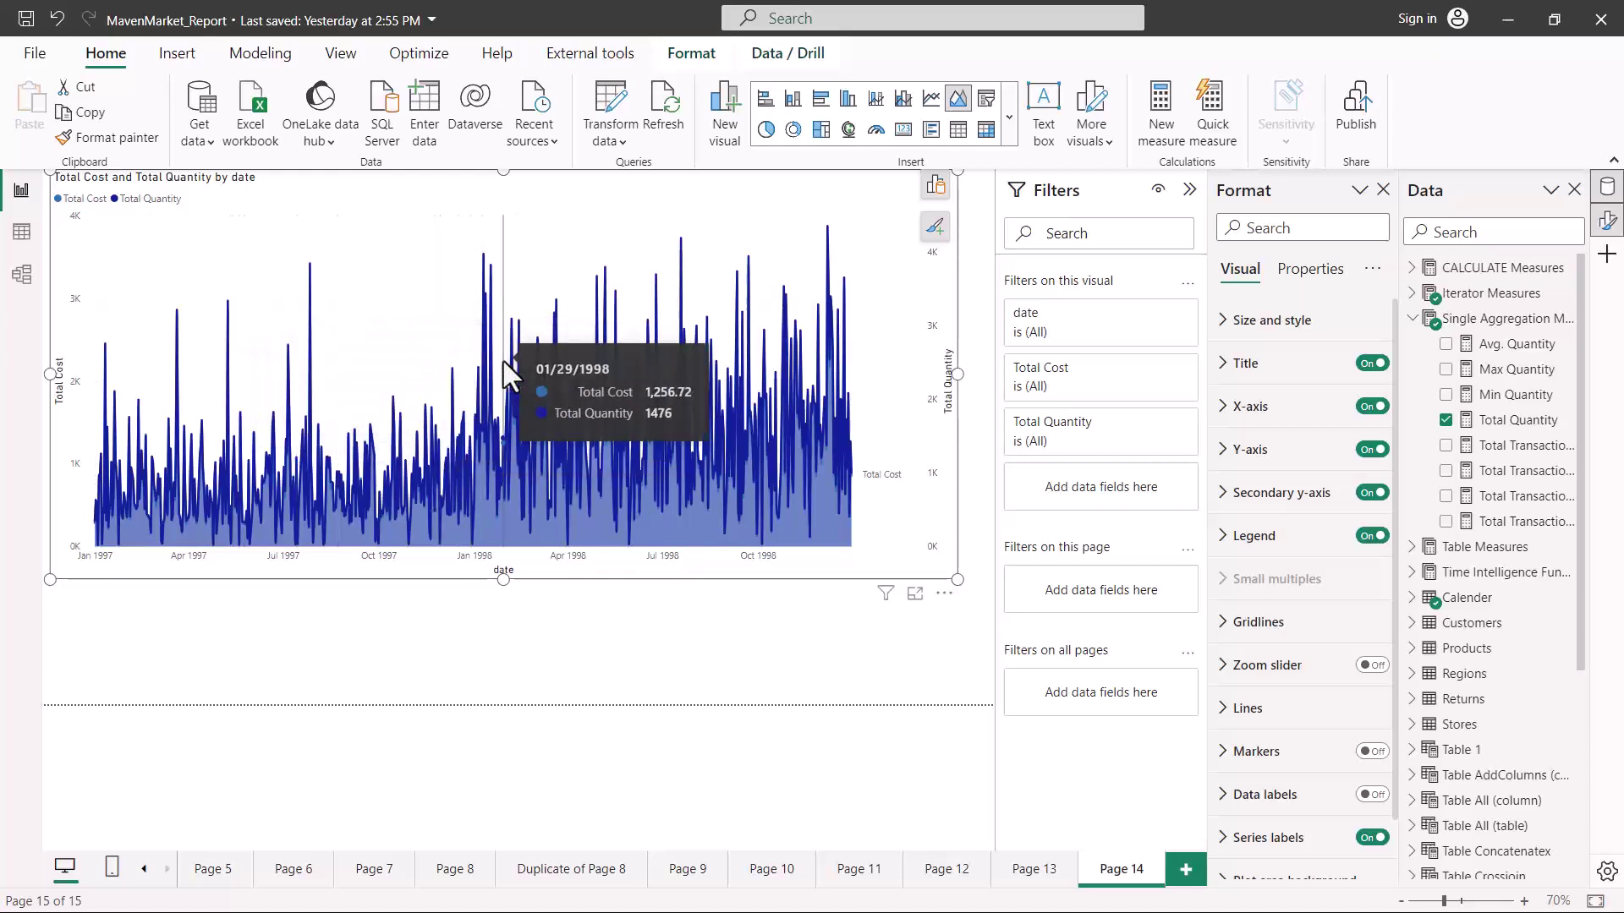
Step: Convert the Total Cost and Total Quantity chart to a stacked area chart and examine its y-axis and date axis
{"action": "left_click", "coordinate": [1008, 124]}
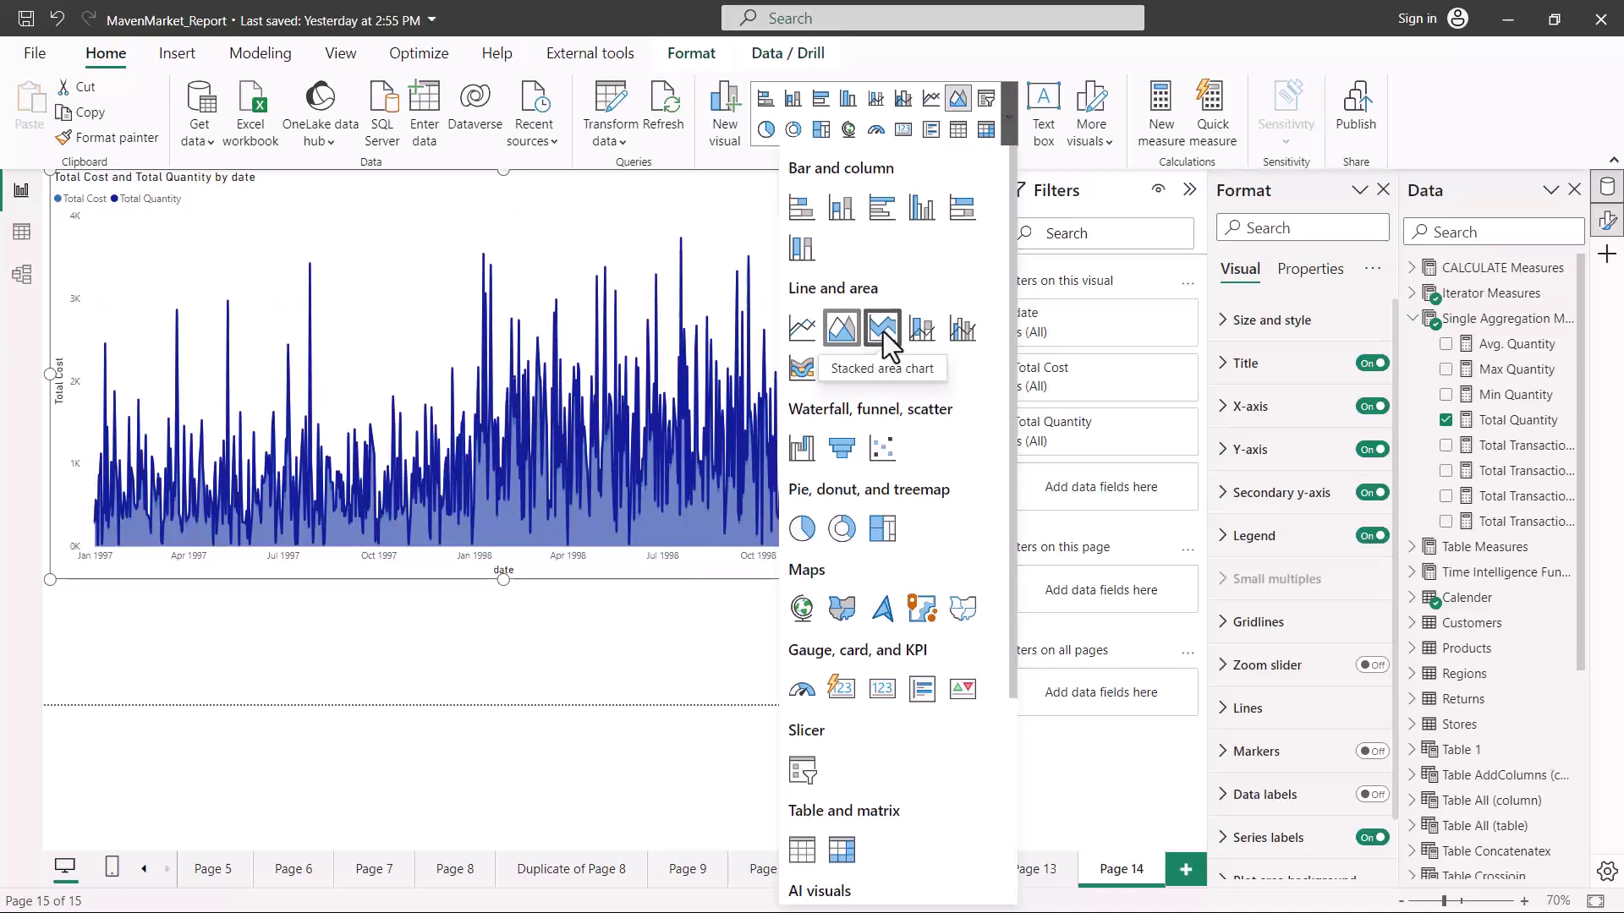
{"action": "left_click", "coordinate": [883, 332]}
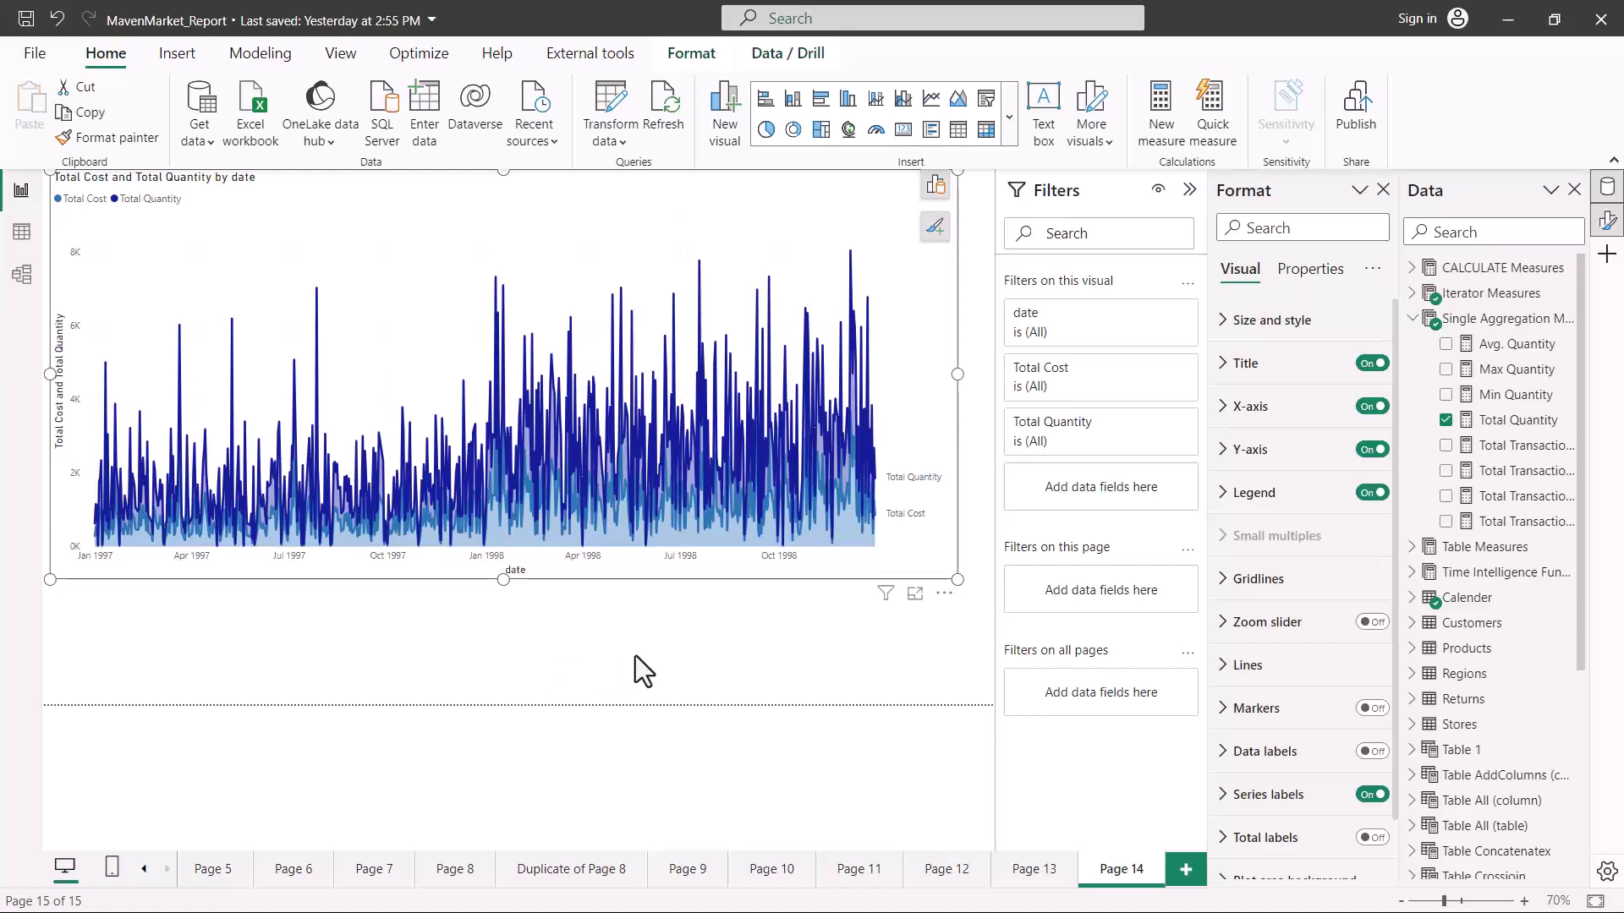
{"action": "mouse_move", "coordinate": [396, 491]}
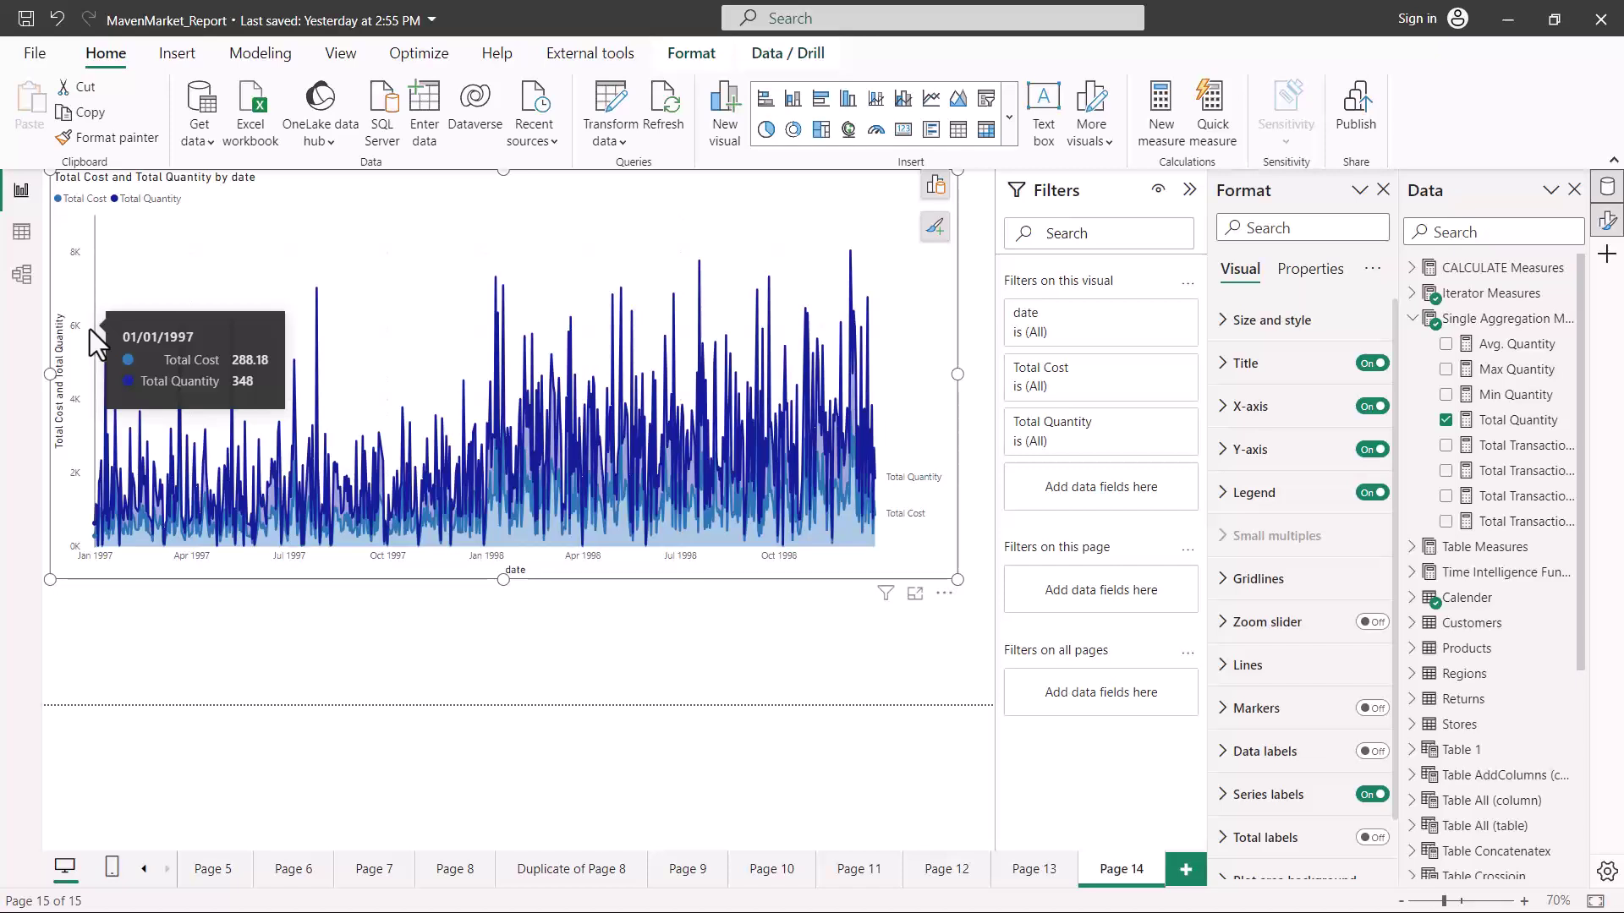
{"action": "left_click_drag", "start_coordinate": [74, 441], "coordinate": [81, 317]}
{"action": "left_click_drag", "start_coordinate": [219, 571], "coordinate": [786, 563]}
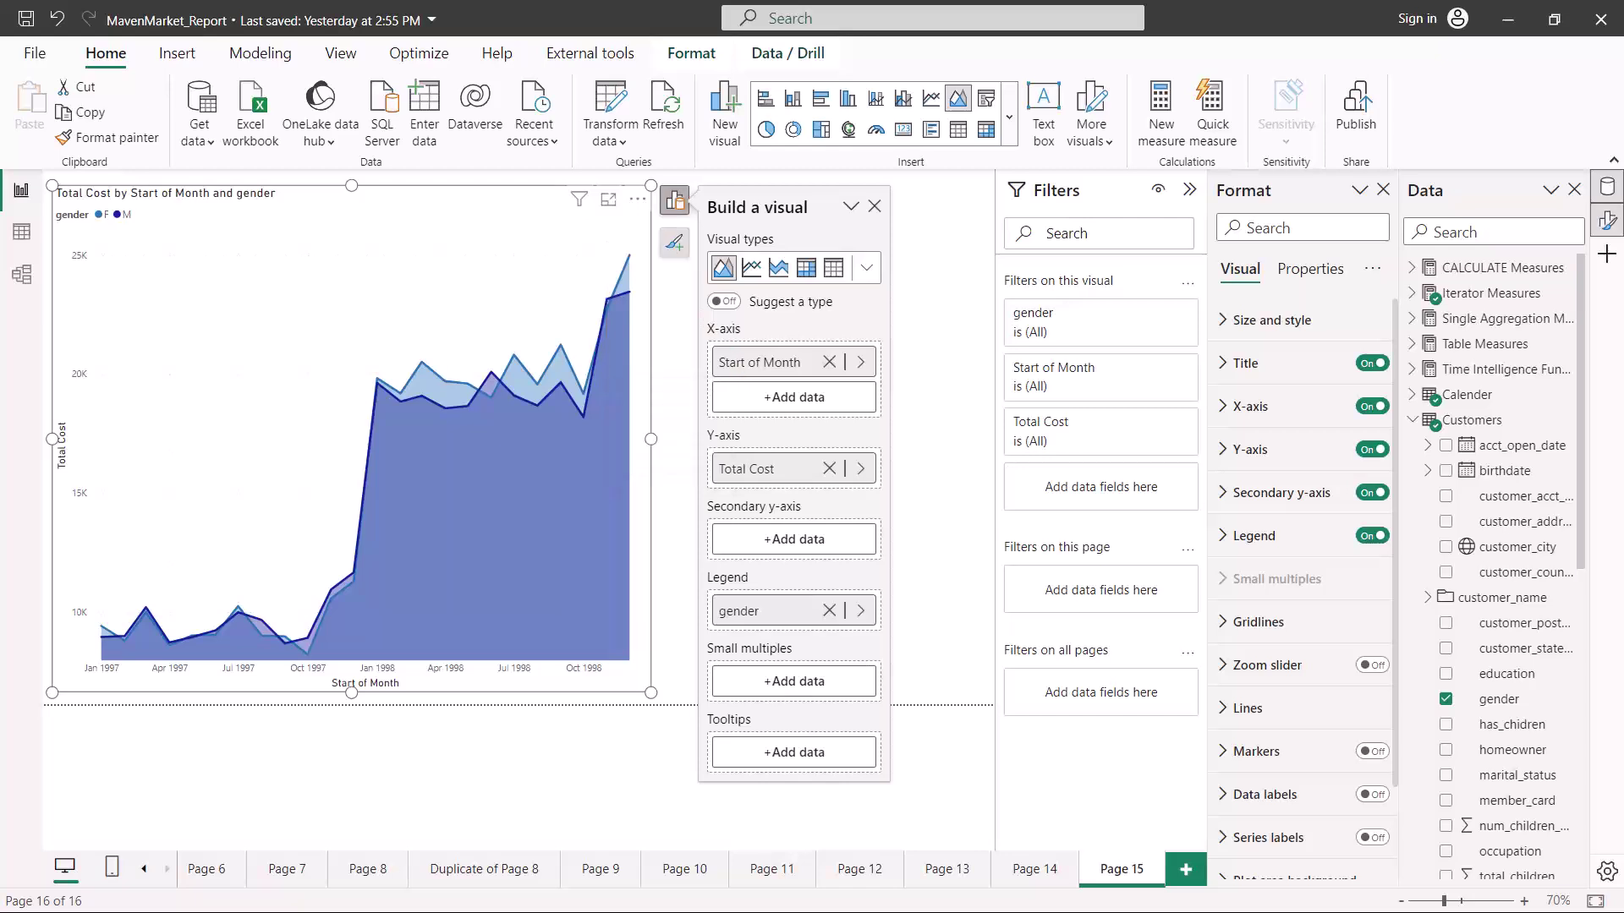
Step: Review the x-axis, y-axis and legend fields of the area chart of Total Cost by Start of Month and gender
{"action": "mouse_move", "coordinate": [703, 314]}
{"action": "left_mouse_down"}
{"action": "mouse_move", "coordinate": [784, 411]}
{"action": "mouse_move", "coordinate": [893, 429]}
{"action": "left_mouse_up"}
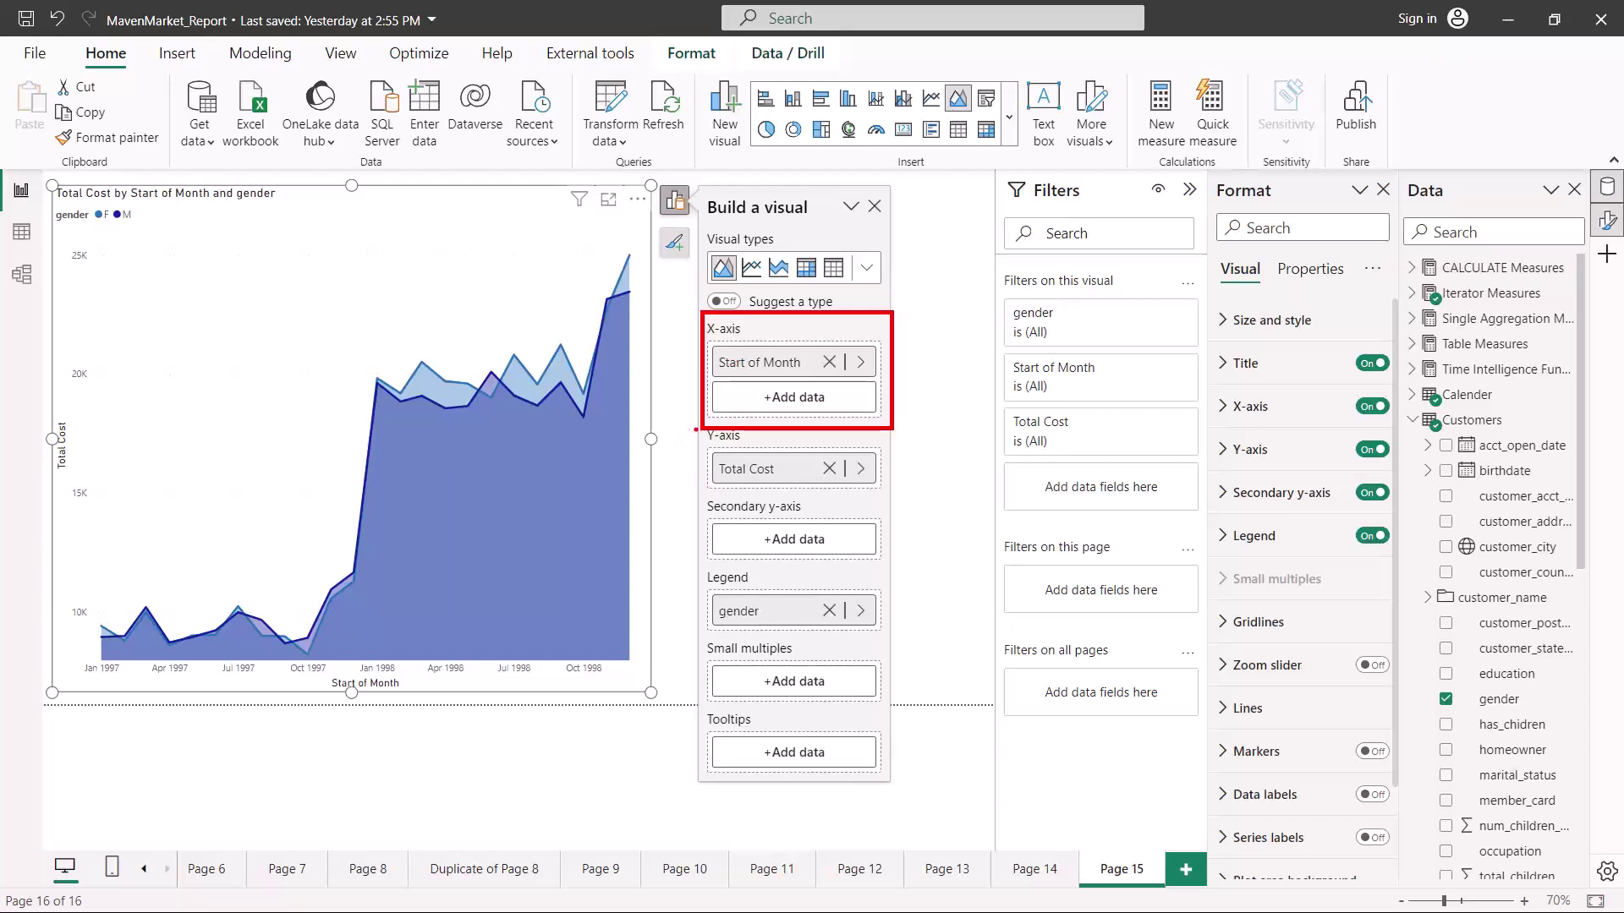
{"action": "left_click_drag", "start_coordinate": [695, 430], "coordinate": [793, 493]}
{"action": "key", "text": "Escape"}
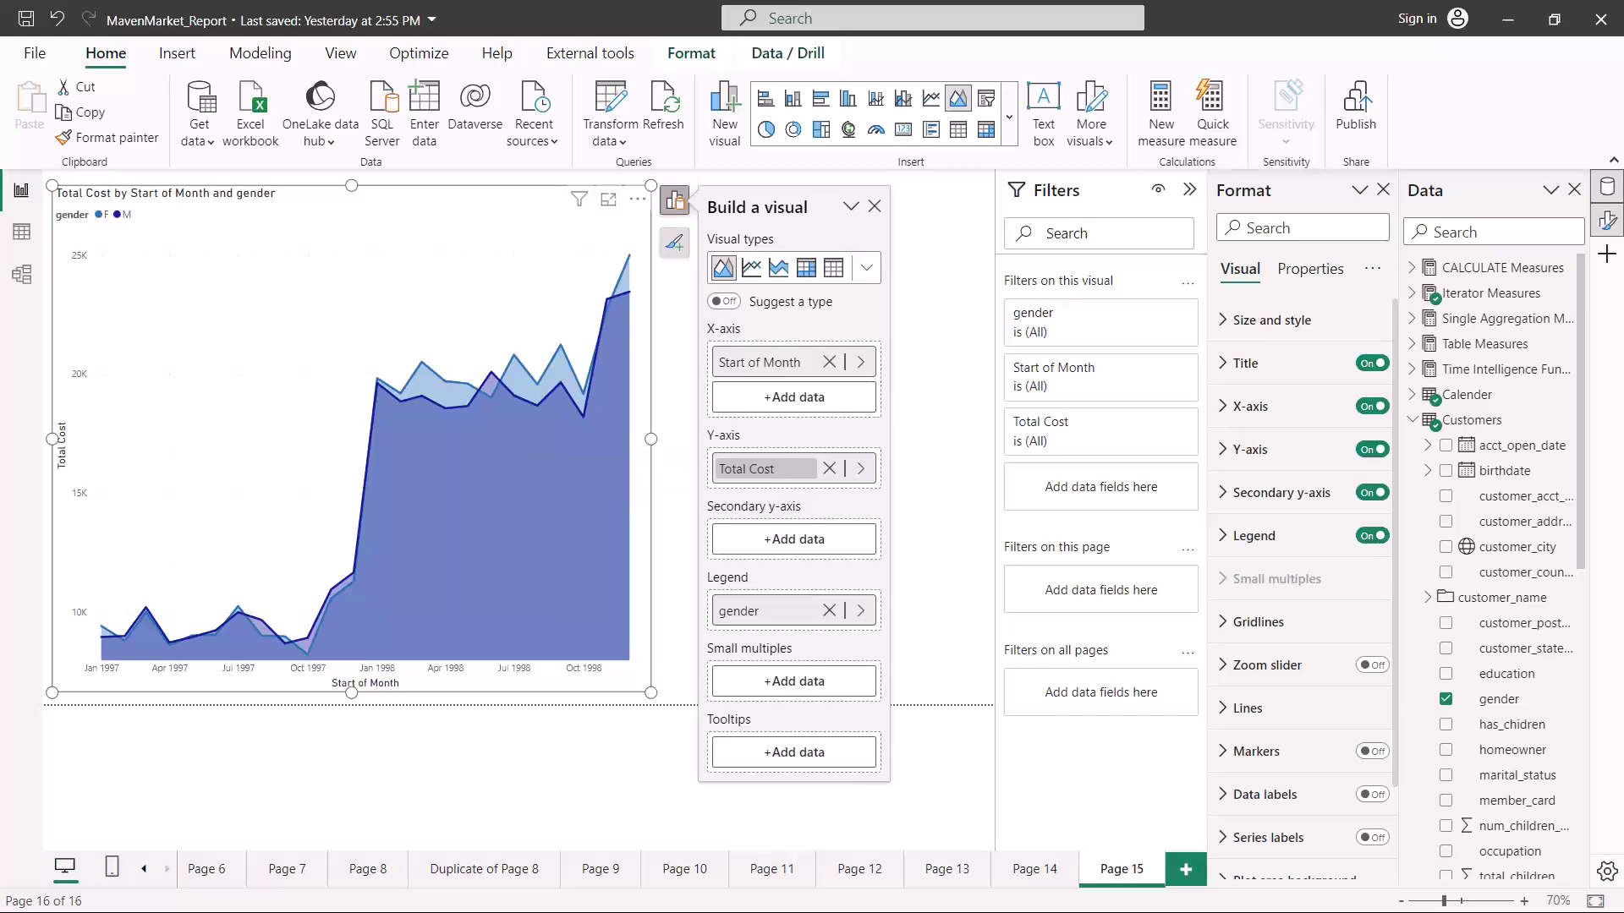
{"action": "mouse_move", "coordinate": [700, 419]}
{"action": "left_mouse_down"}
{"action": "mouse_move", "coordinate": [786, 616]}
{"action": "mouse_move", "coordinate": [893, 648]}
{"action": "left_mouse_up"}
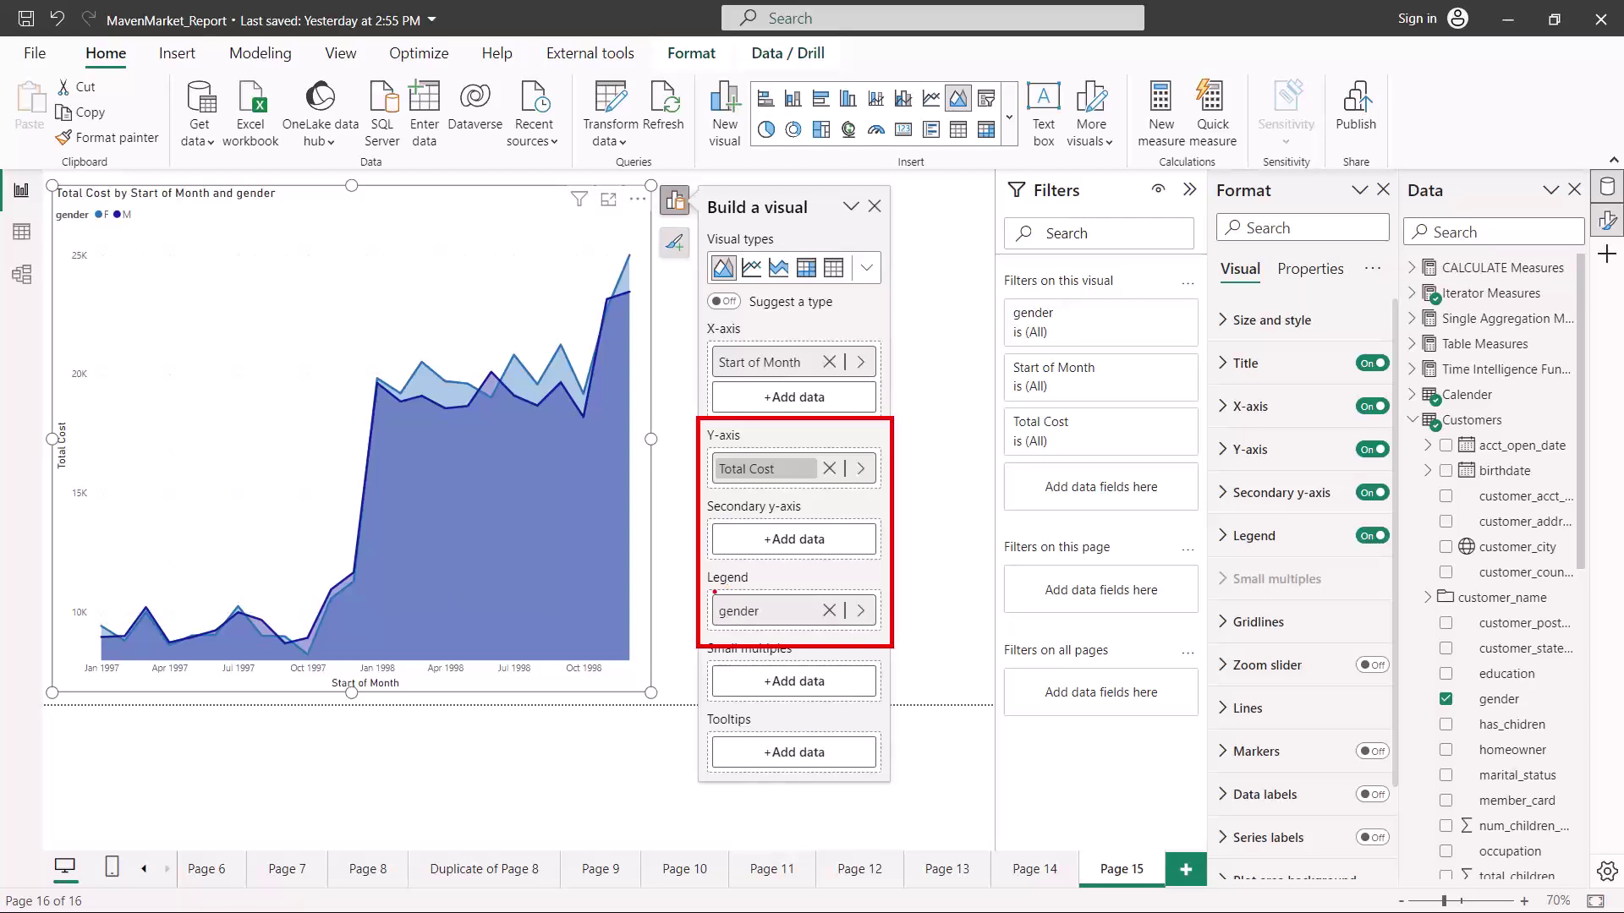
{"action": "left_click_drag", "start_coordinate": [57, 227], "coordinate": [131, 229]}
{"action": "key", "text": "Escape"}
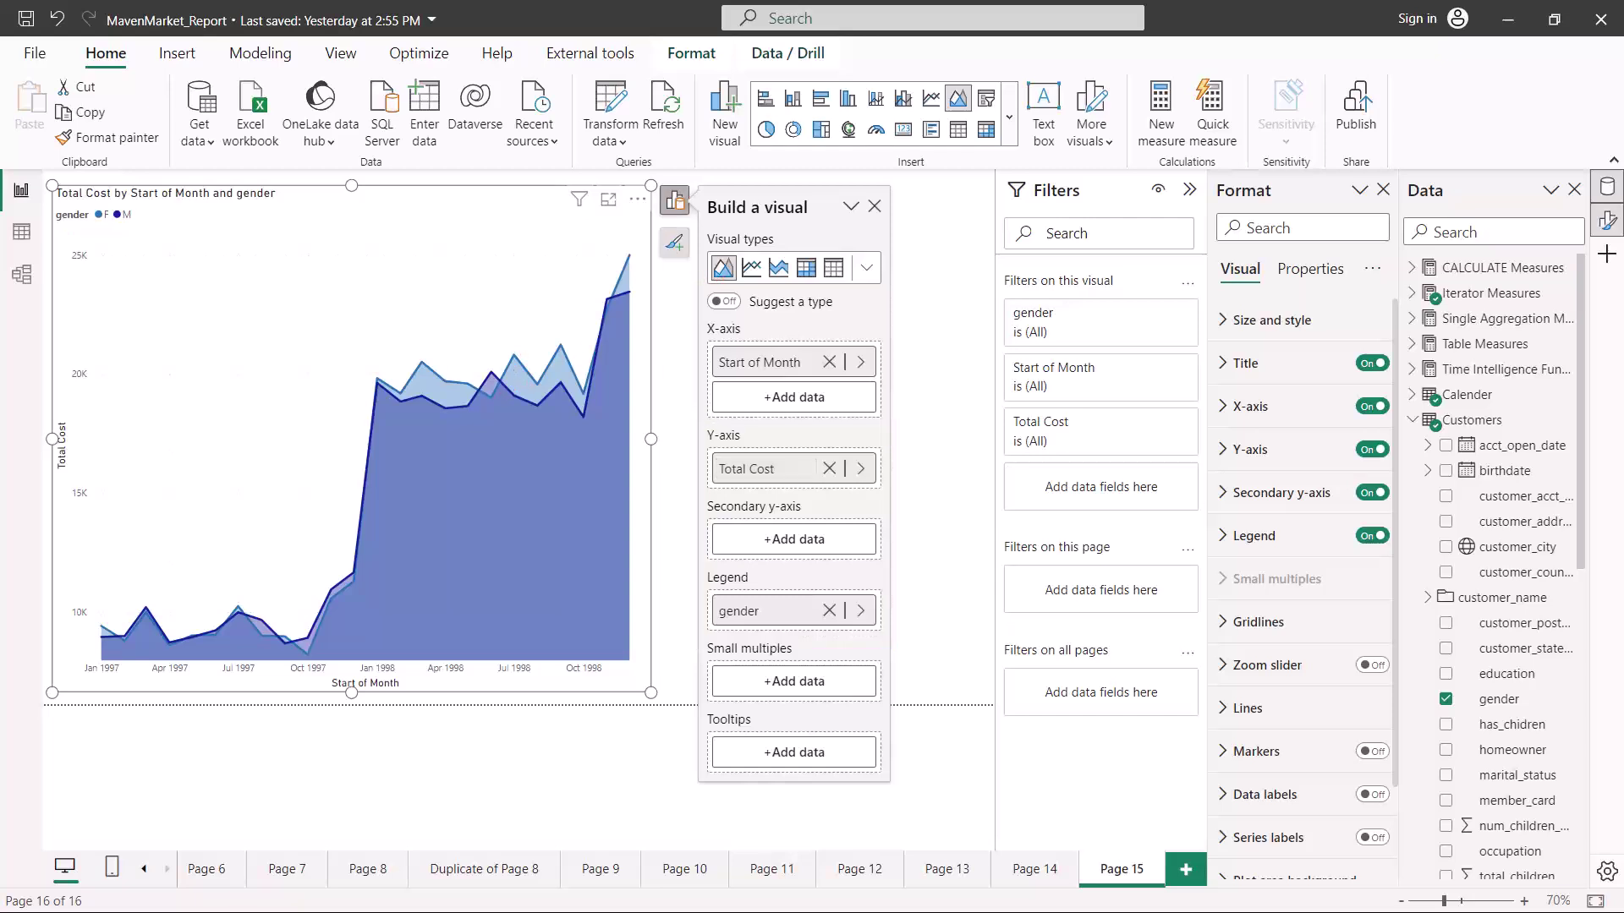
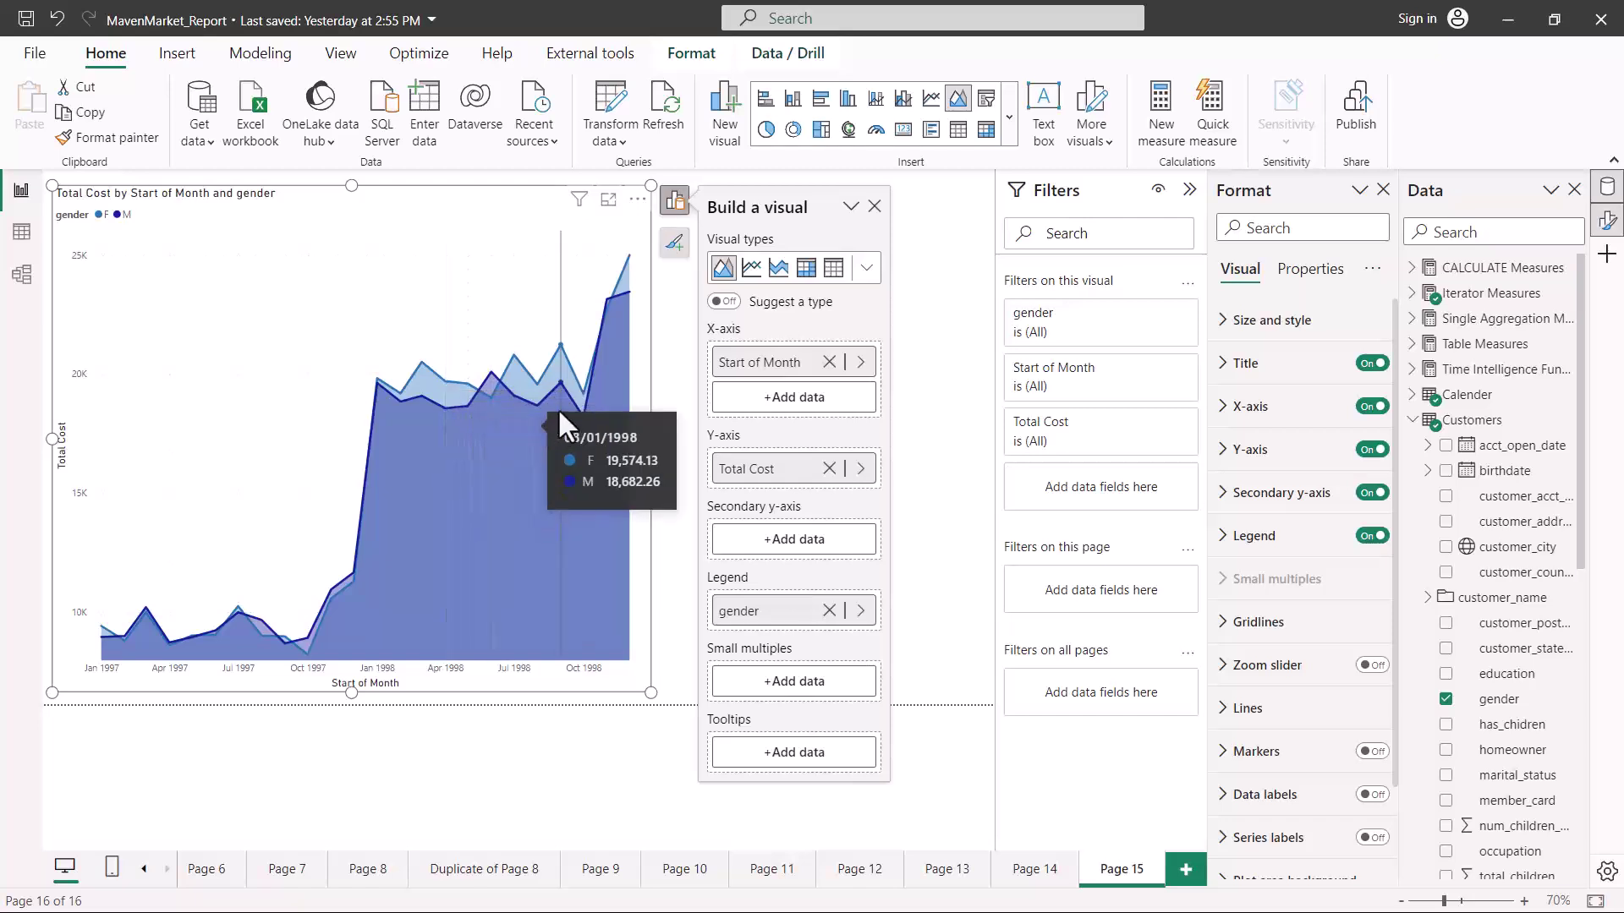
Step: Try the Total Cost by Start of Month and gender visual as a line chart, switch it to stacked area, and inspect its data points
{"action": "left_click", "coordinate": [751, 269]}
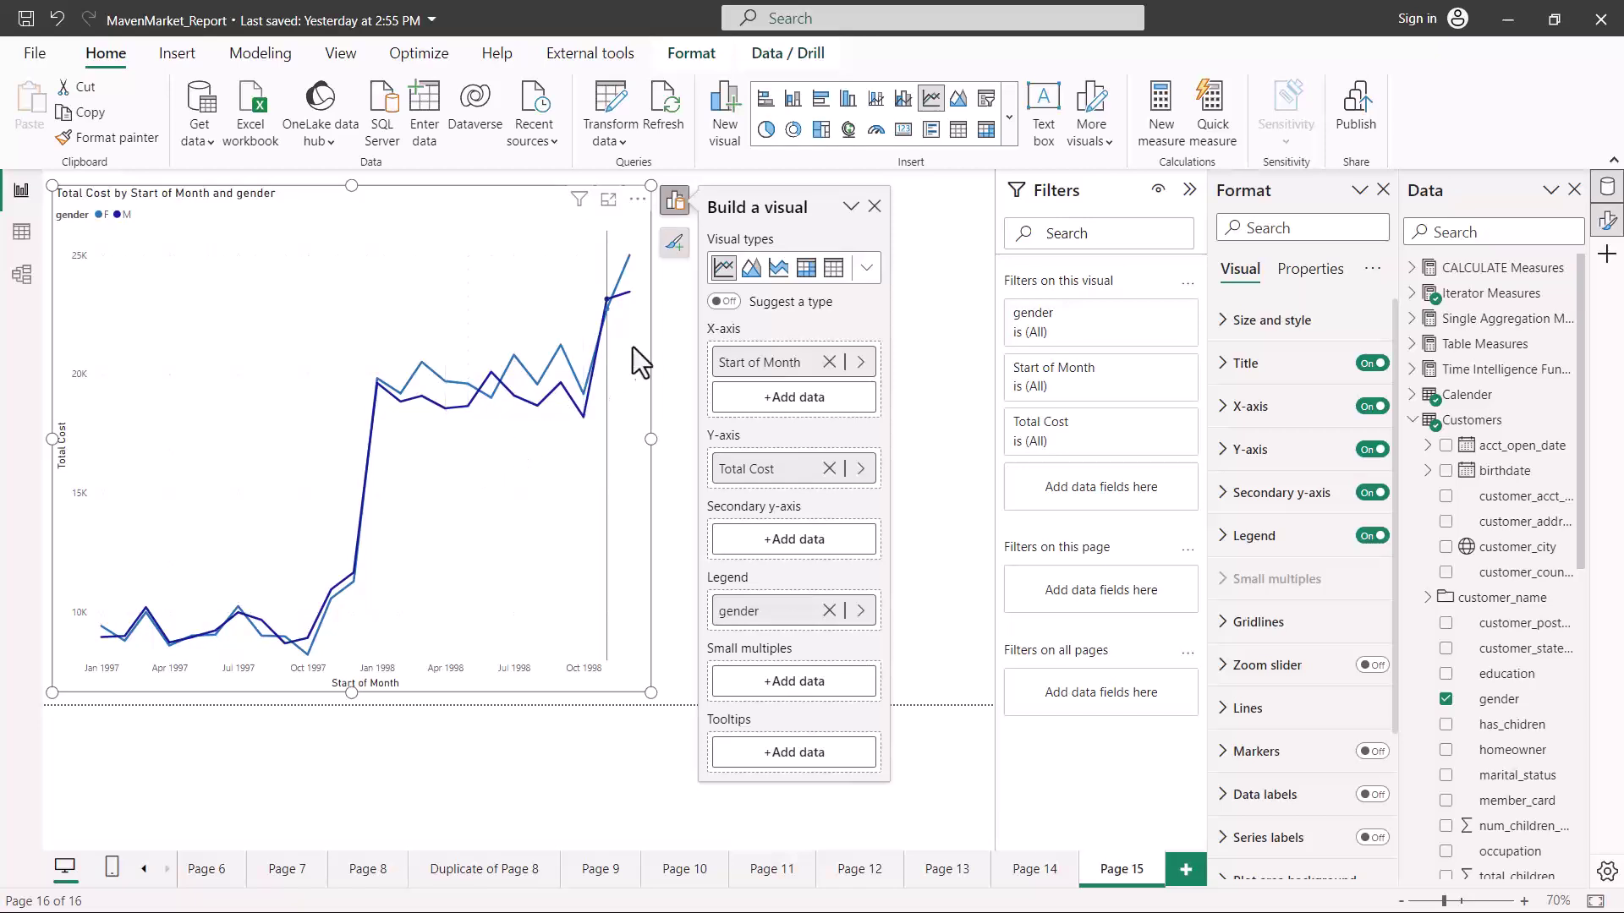
{"action": "left_click", "coordinate": [778, 270]}
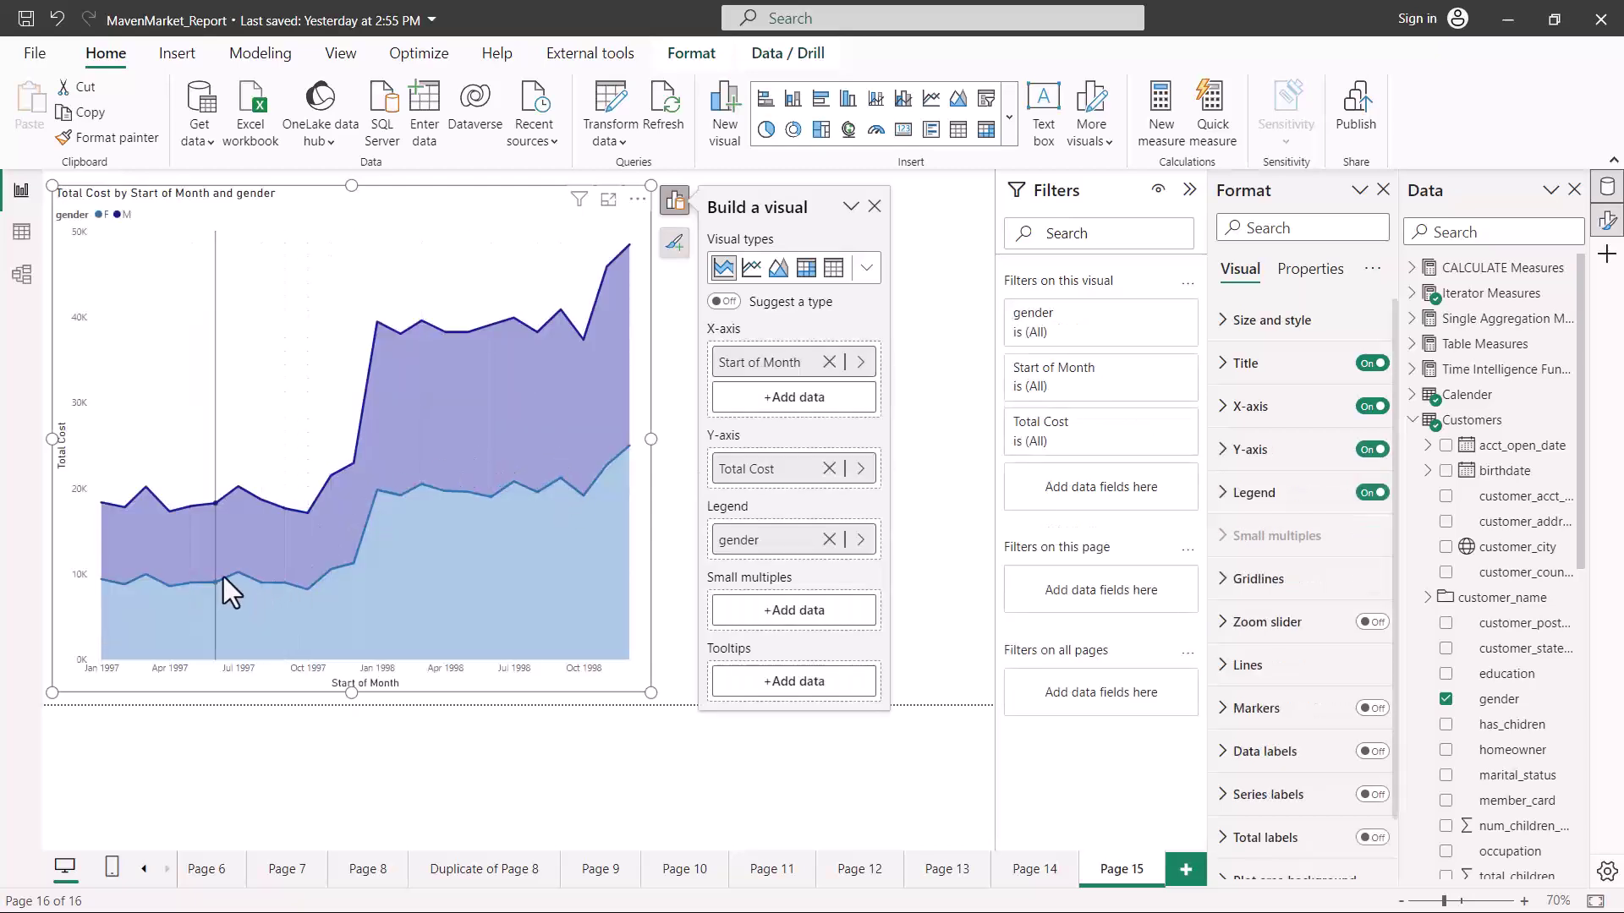
{"action": "mouse_move", "coordinate": [252, 575]}
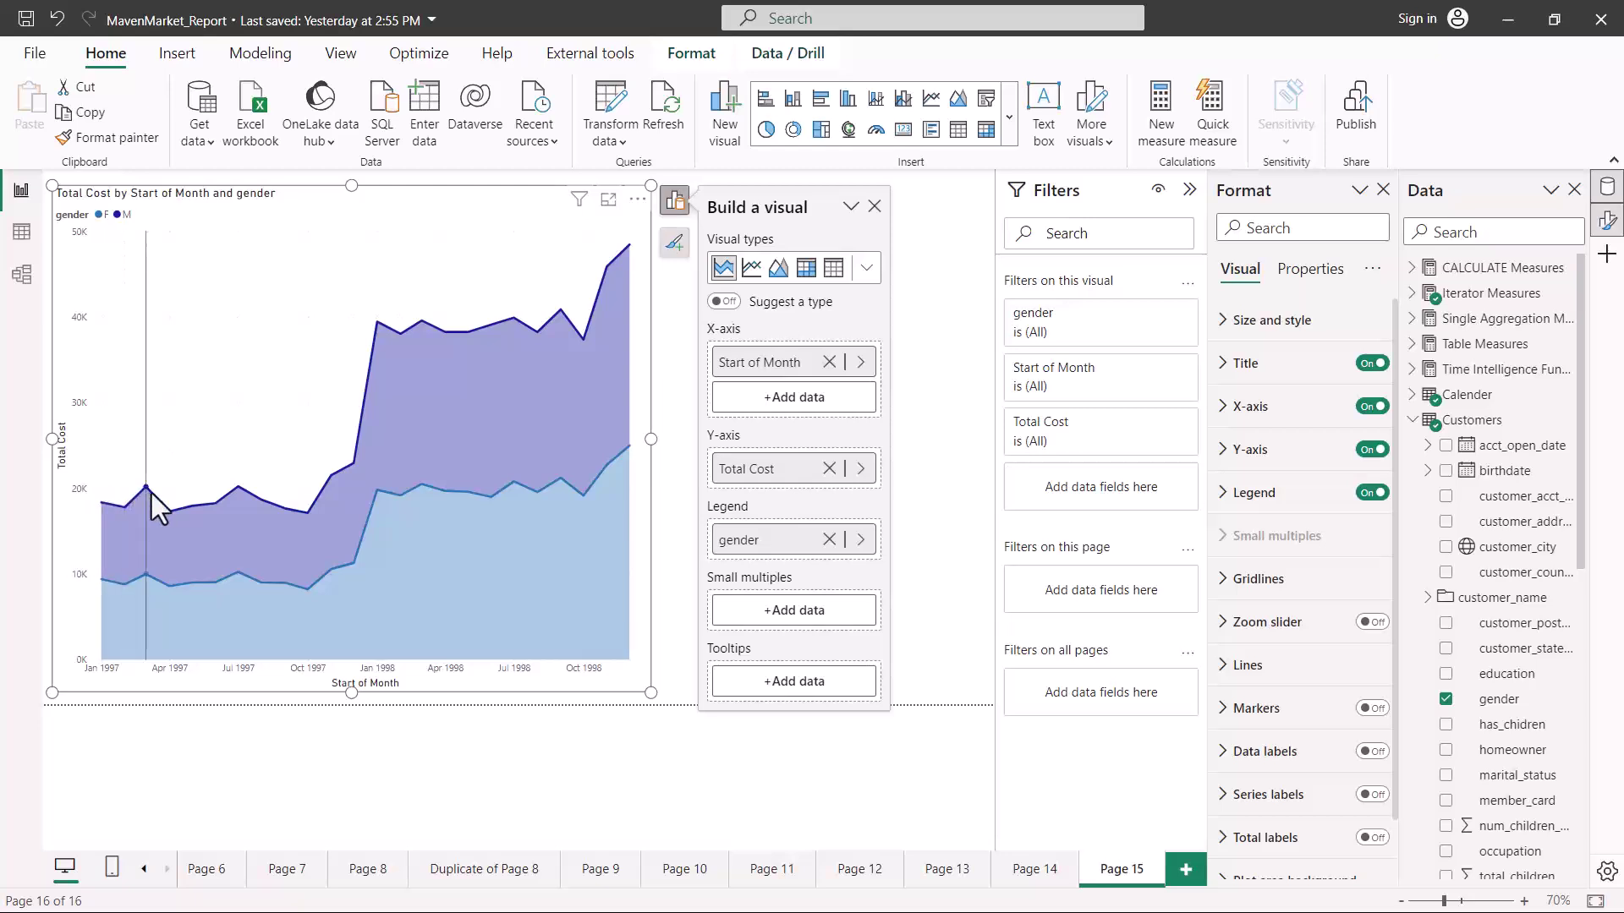
{"action": "mouse_move", "coordinate": [151, 493]}
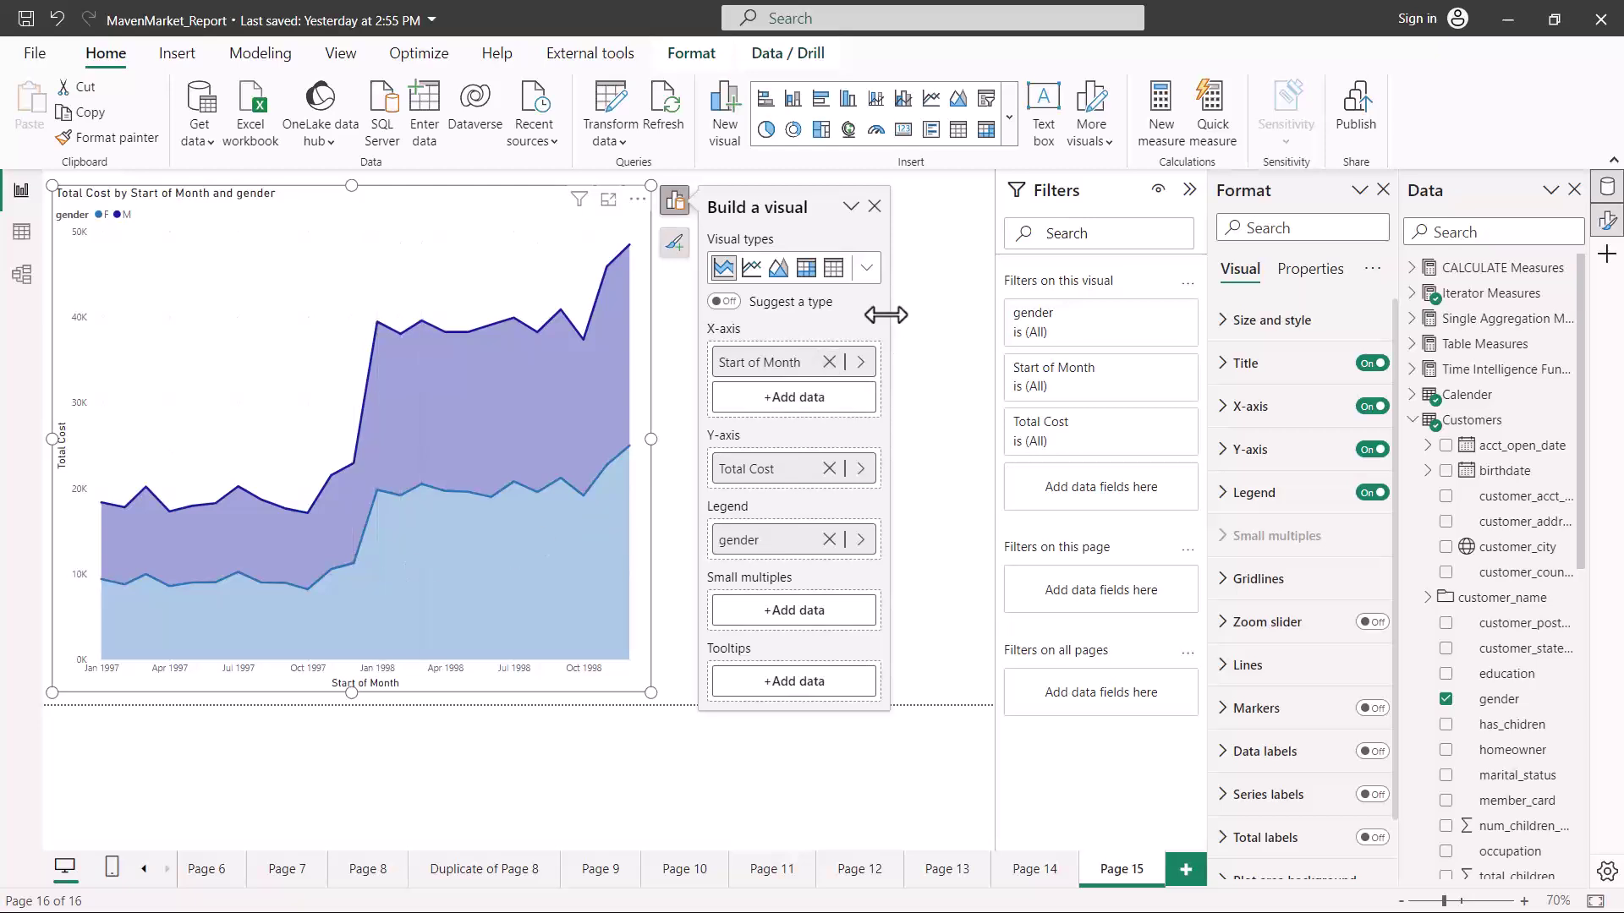
Step: Open the full selection of chart types for the stacked area chart of Total Cost by gender
{"action": "left_click", "coordinate": [1009, 124]}
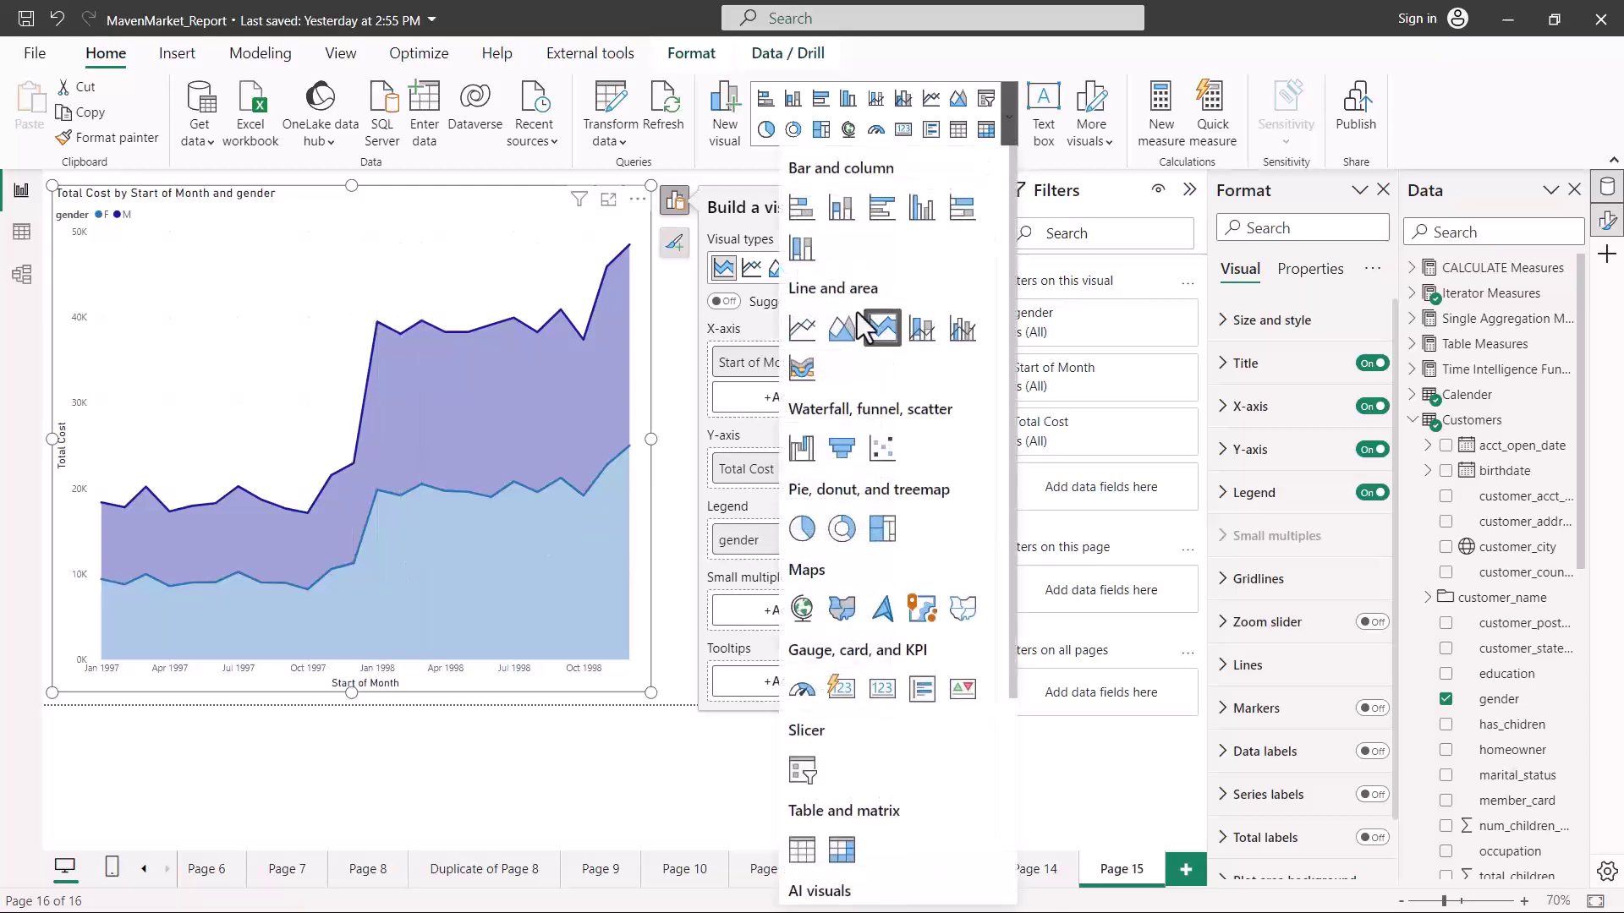